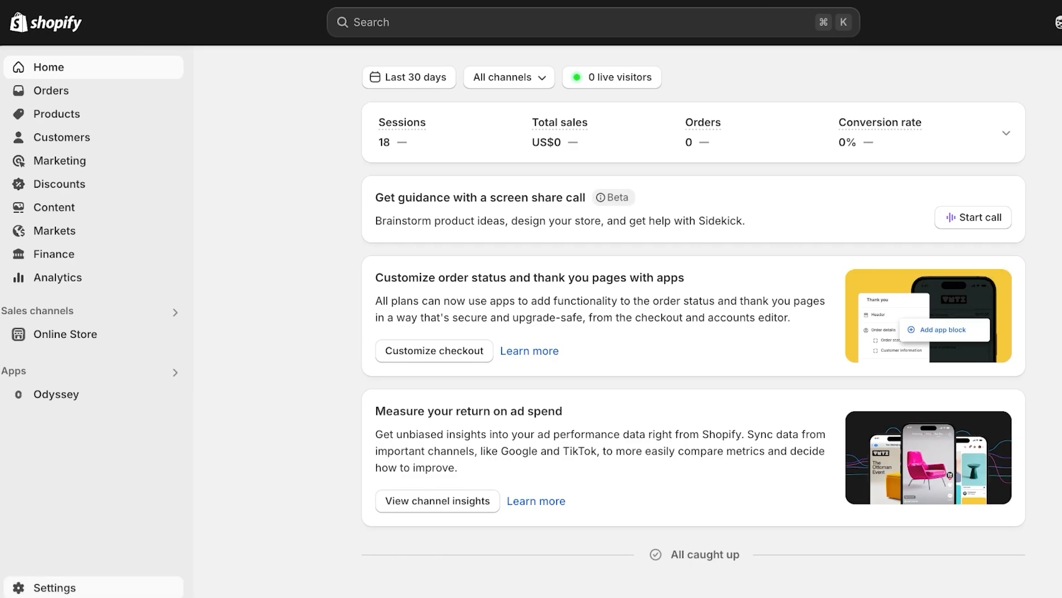
# Step: Open the general shipping rates profile in the store's shipping and delivery settings and review its shipping zones
pyautogui.click(55, 587)
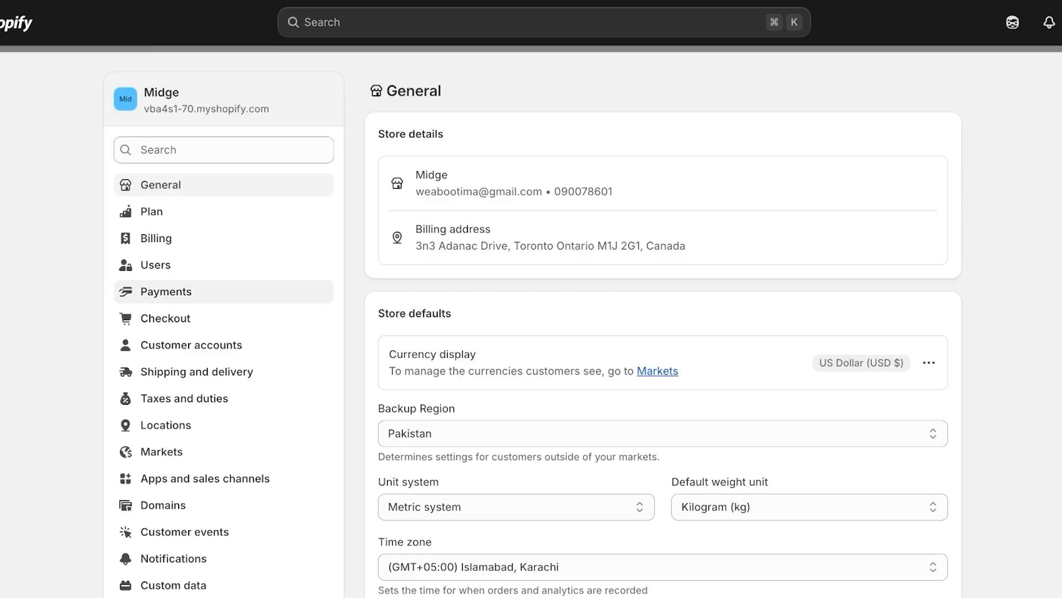
pyautogui.click(196, 371)
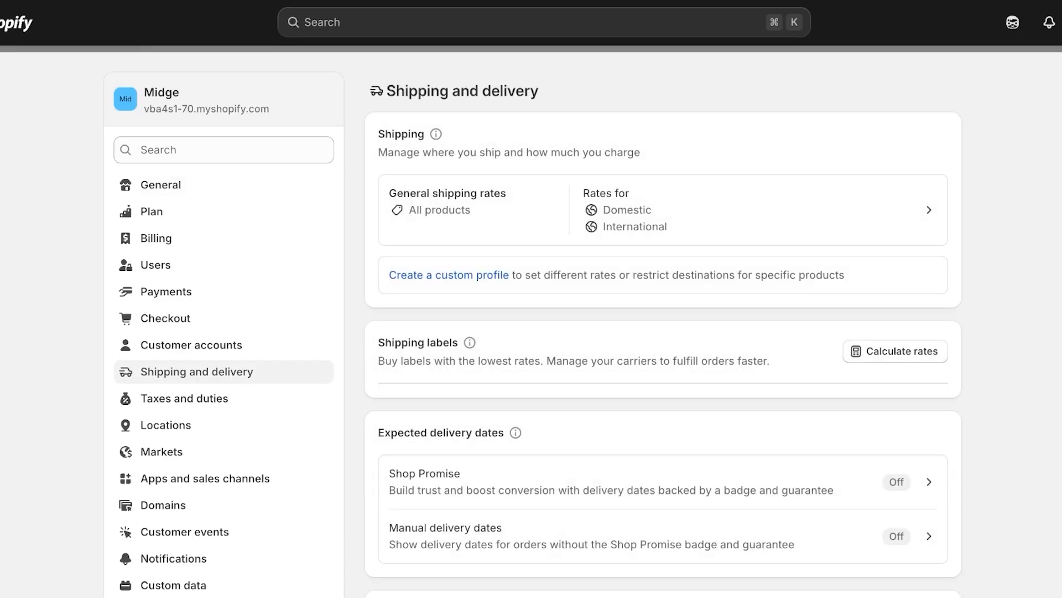
pyautogui.scroll(-2, 531, 332)
pyautogui.scroll(1, 531, 332)
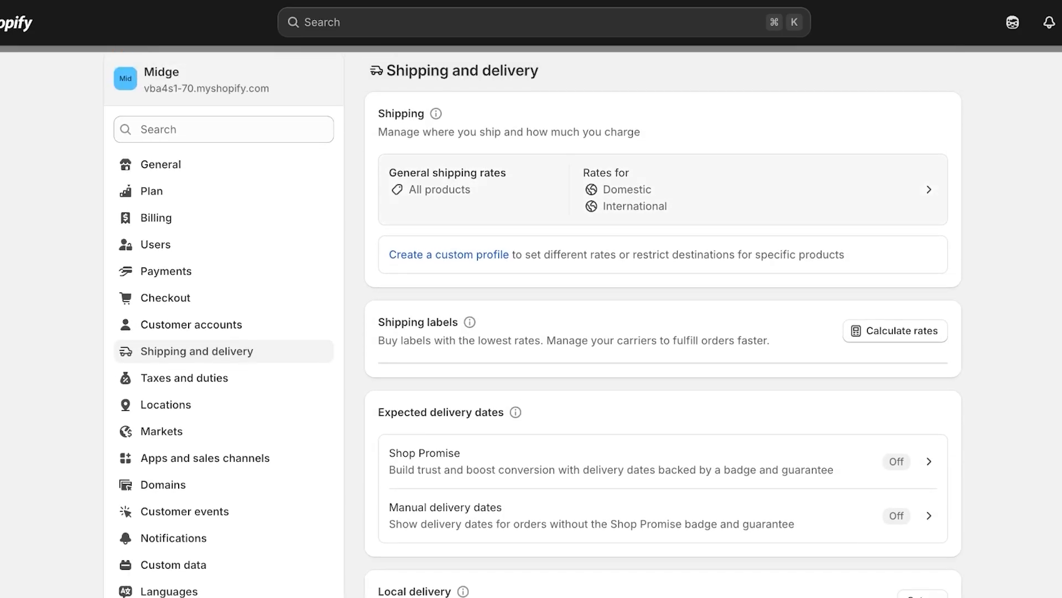
pyautogui.click(662, 189)
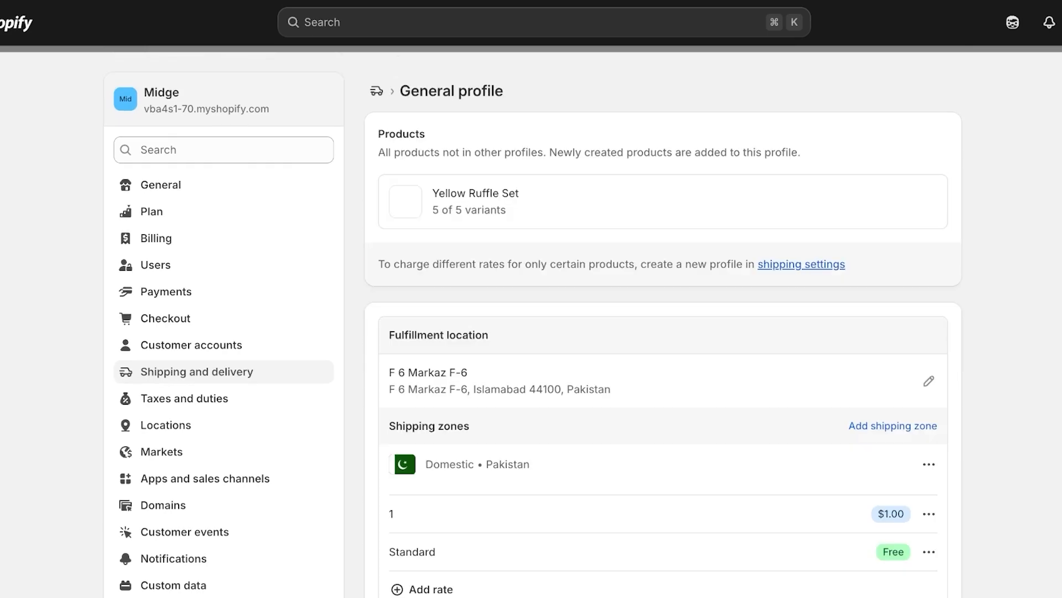
pyautogui.scroll(-5, 531, 332)
pyautogui.scroll(1, 531, 332)
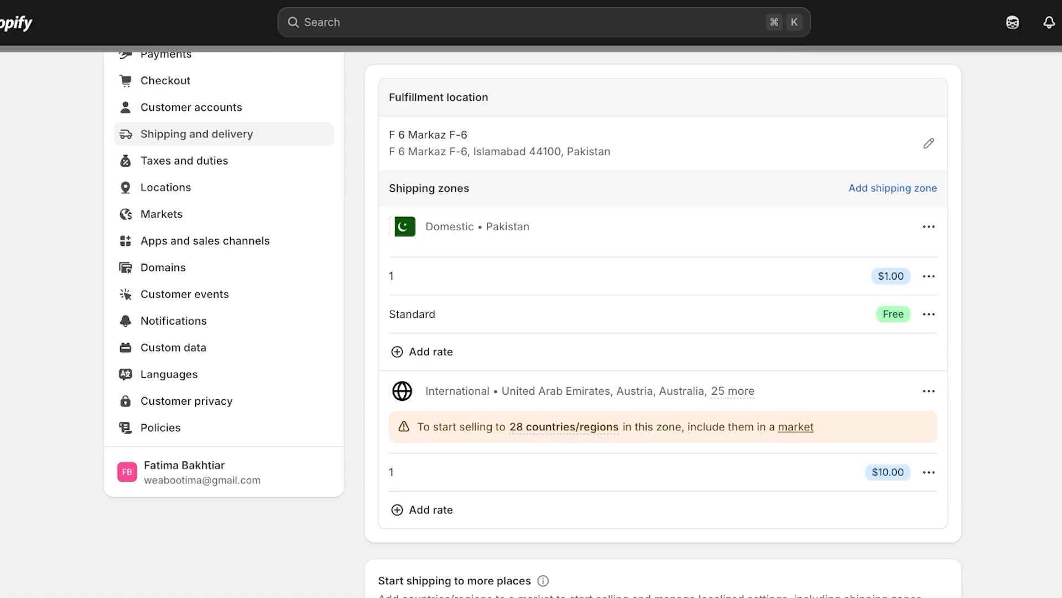
pyautogui.click(431, 509)
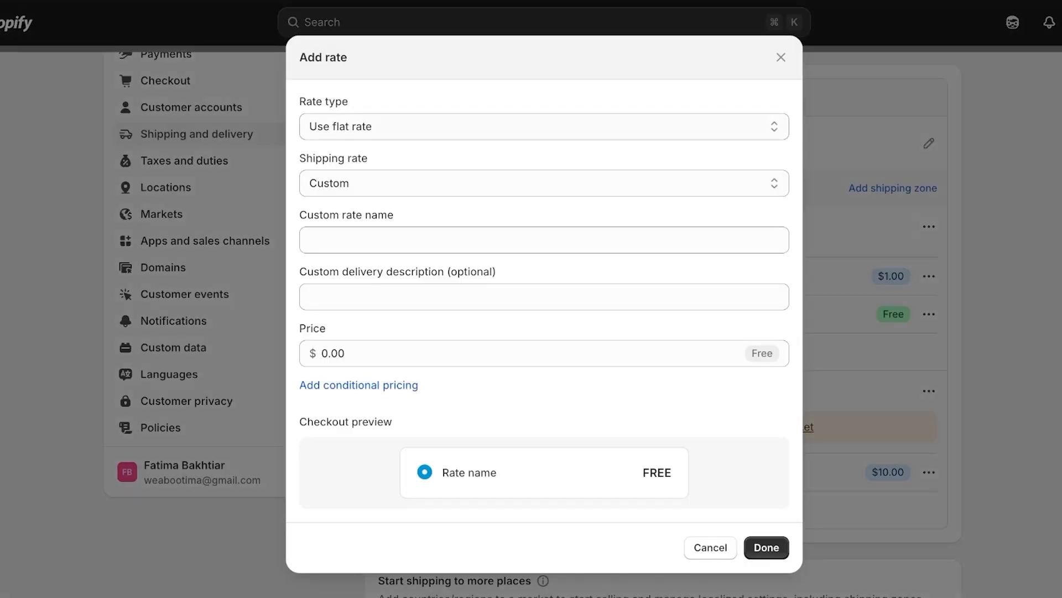
pyautogui.press('Tab')
pyautogui.press('Tab')
pyautogui.press('Tab')
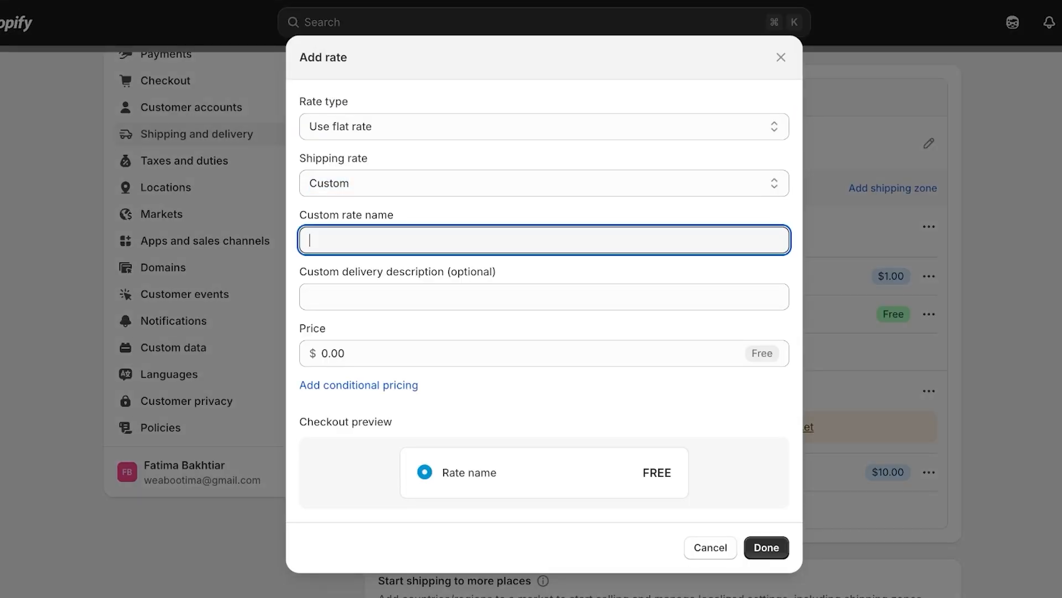
pyautogui.click(711, 547)
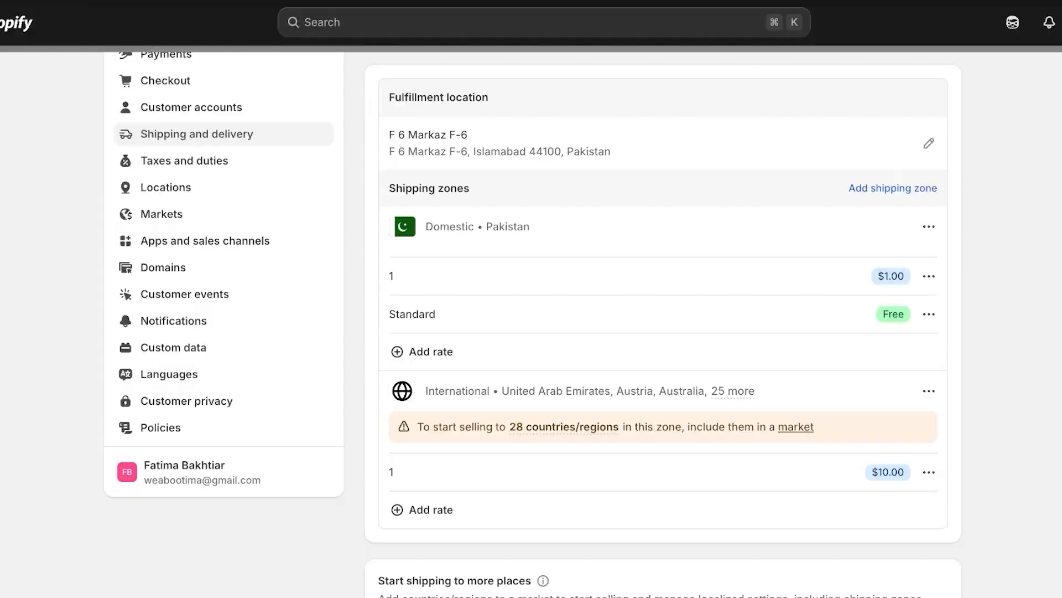
# Step: Review the rest of the general shipping profile, including shipping to more places, and close the settings
pyautogui.scroll(-4, 663, 332)
pyautogui.scroll(7, 663, 332)
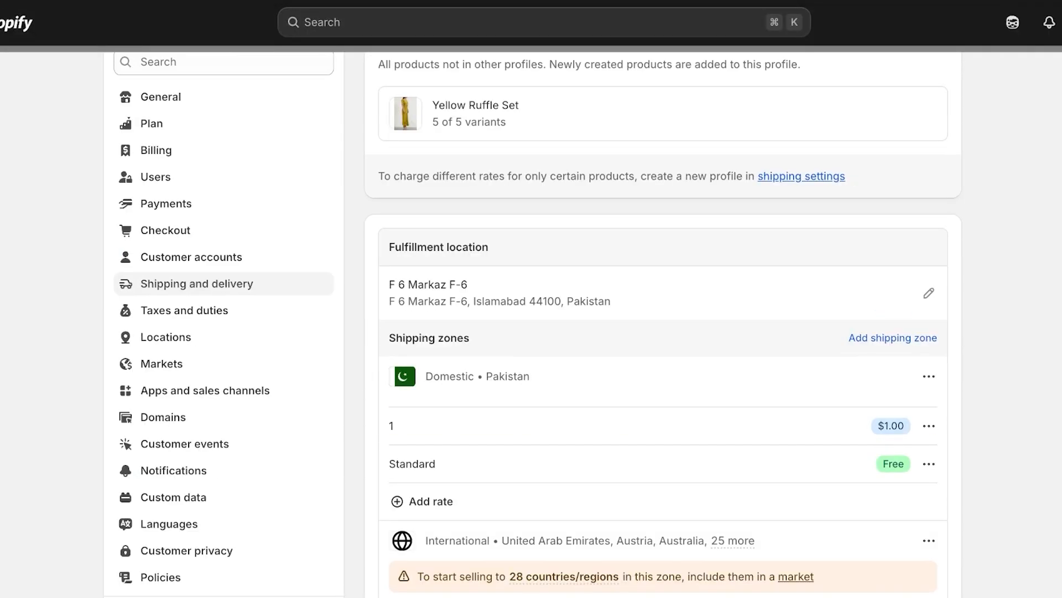
pyautogui.scroll(-7, 663, 332)
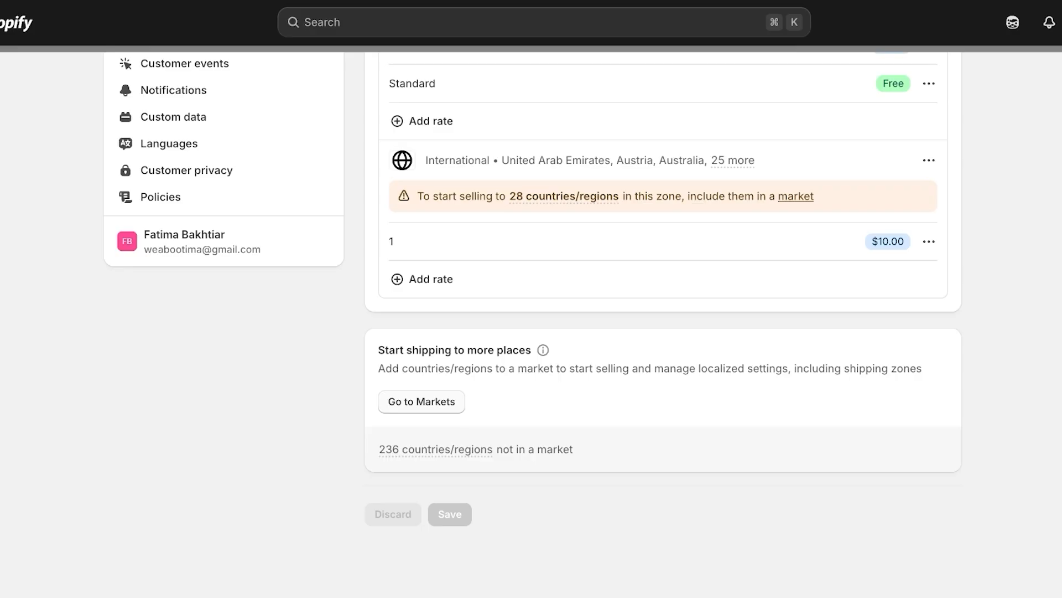
pyautogui.scroll(8, 663, 332)
pyautogui.press('Escape')
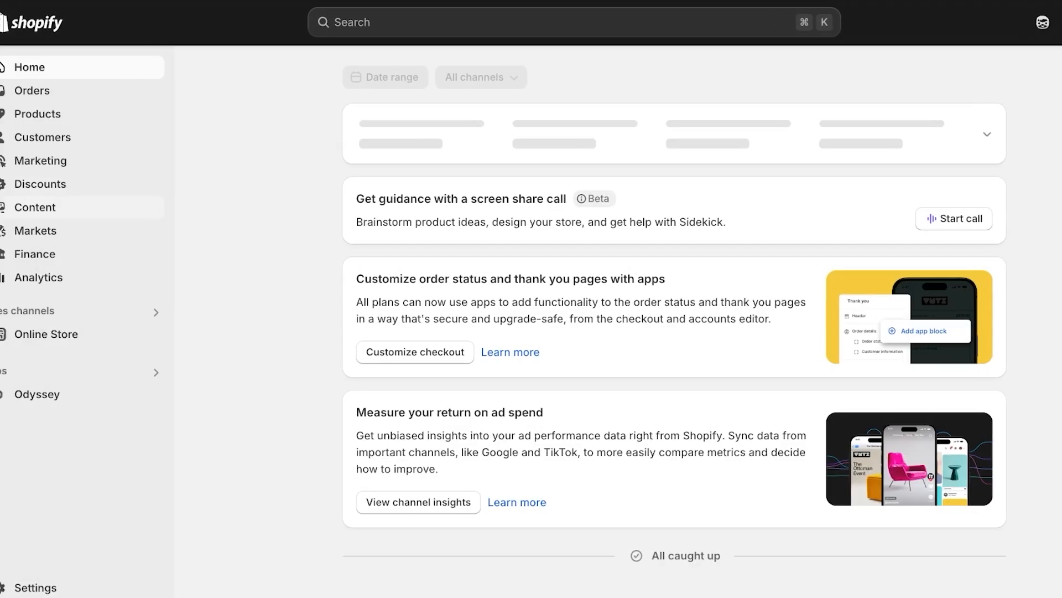
# Step: Remove the password protection from the online store so that it is open to everyone
pyautogui.click(67, 334)
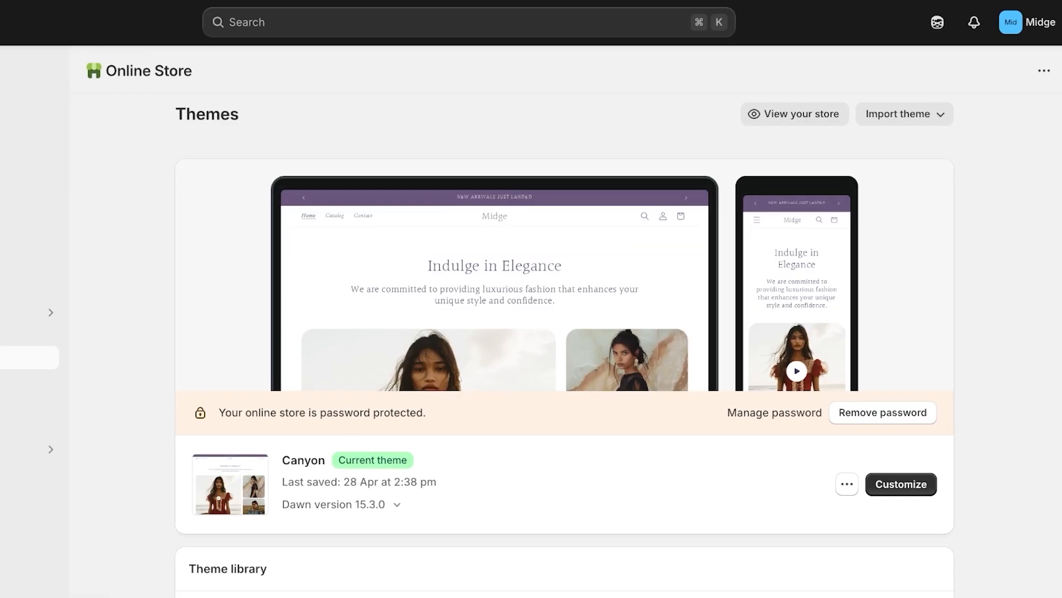
pyautogui.click(883, 413)
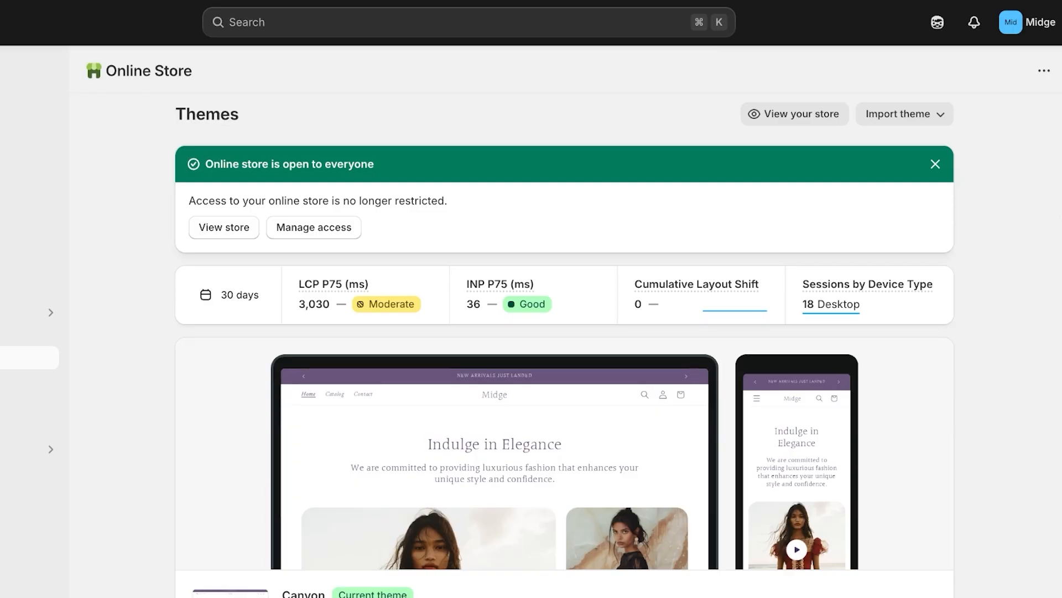
pyautogui.scroll(-1, 564, 343)
pyautogui.scroll(-1, 565, 343)
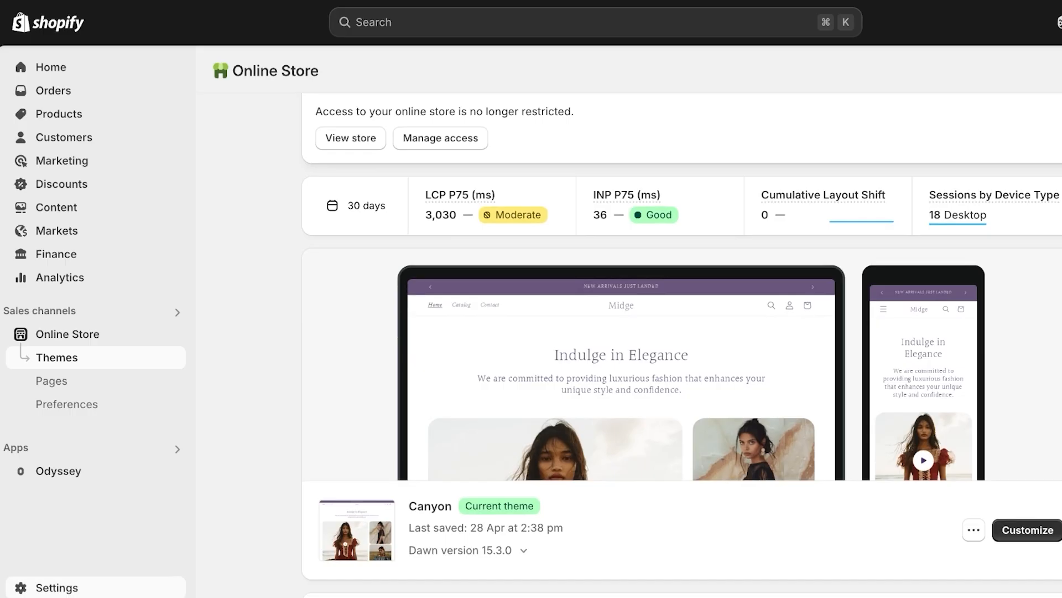
# Step: Open the store's payment settings and review the supported, capture, manual, and gift card options
pyautogui.click(56, 587)
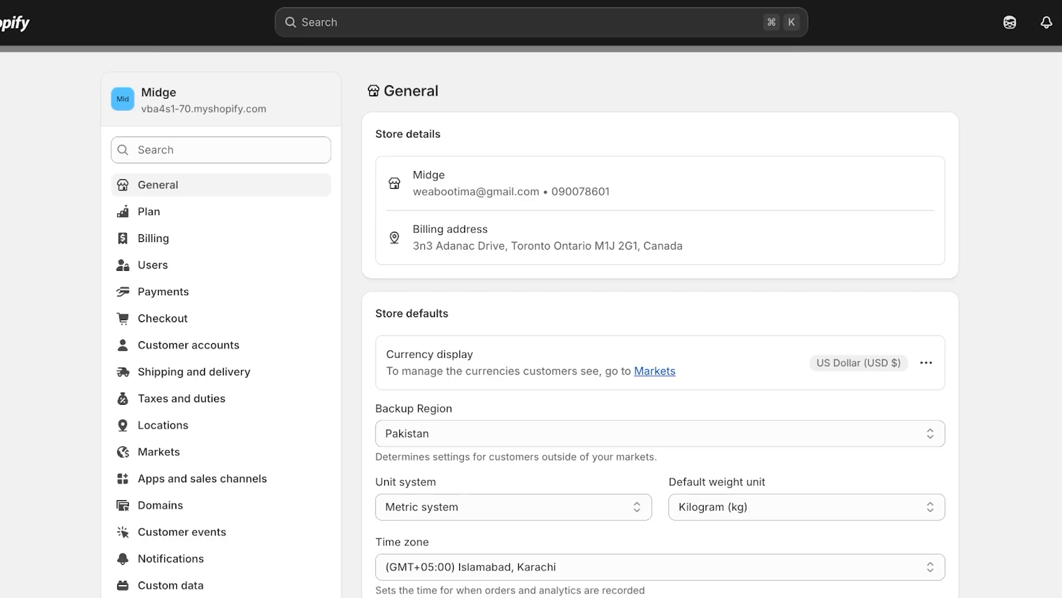
pyautogui.click(163, 292)
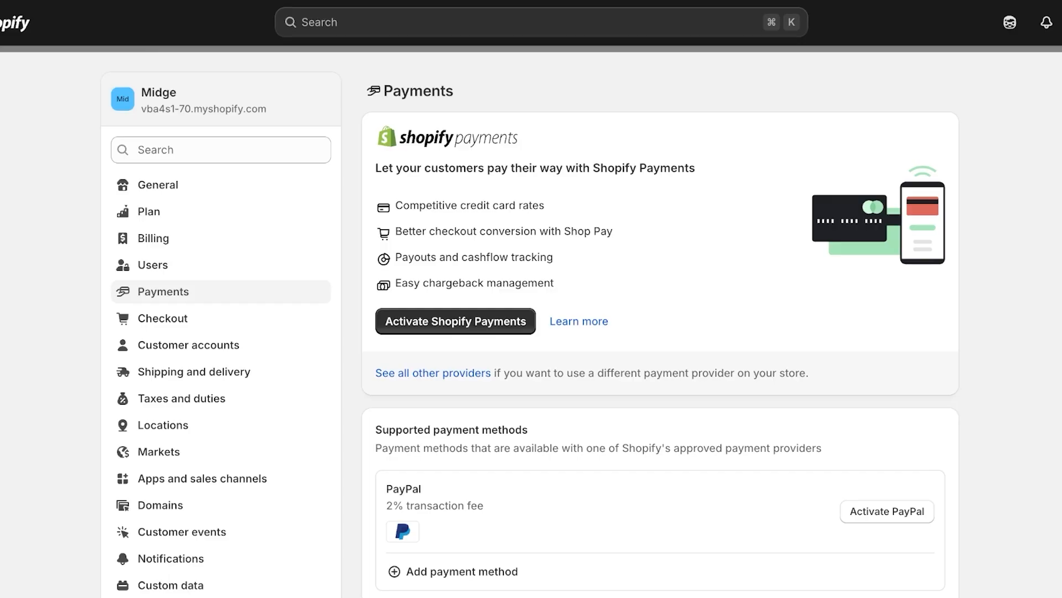
pyautogui.scroll(-8, 530, 325)
pyautogui.scroll(2, 530, 326)
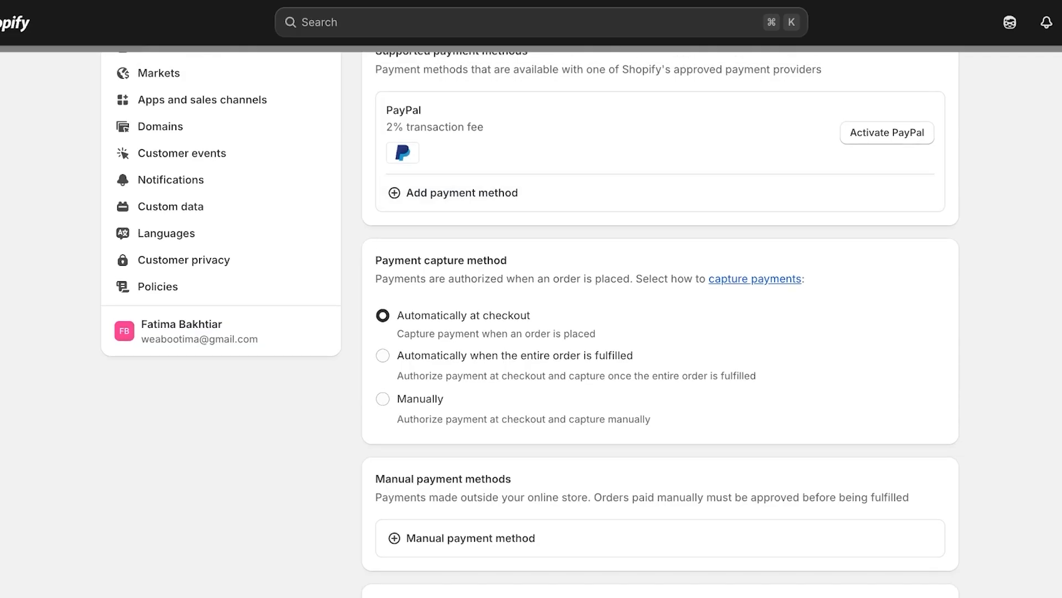
pyautogui.scroll(1, 530, 325)
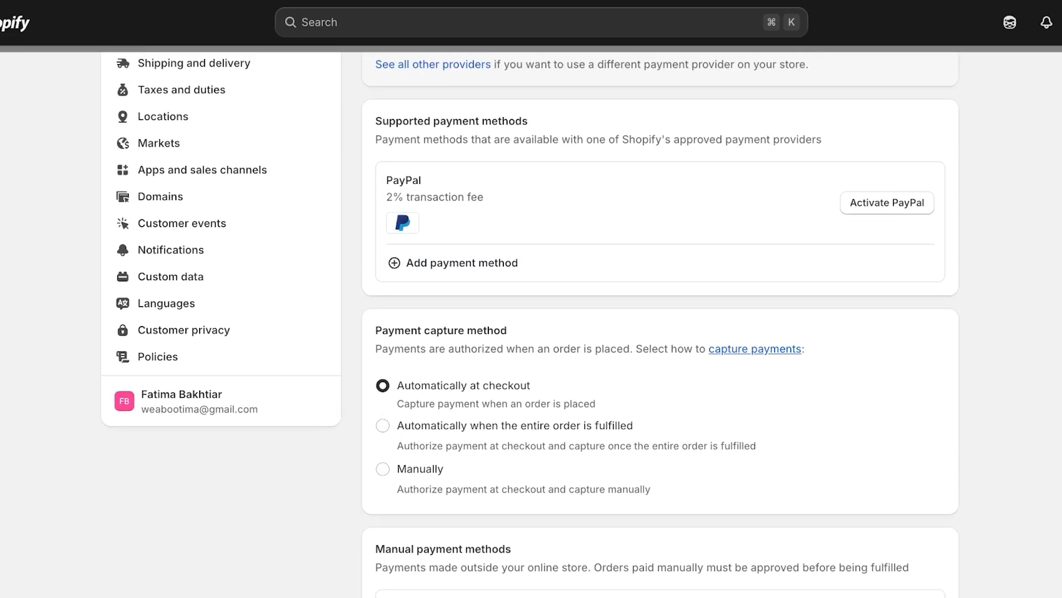
pyautogui.scroll(-3, 530, 325)
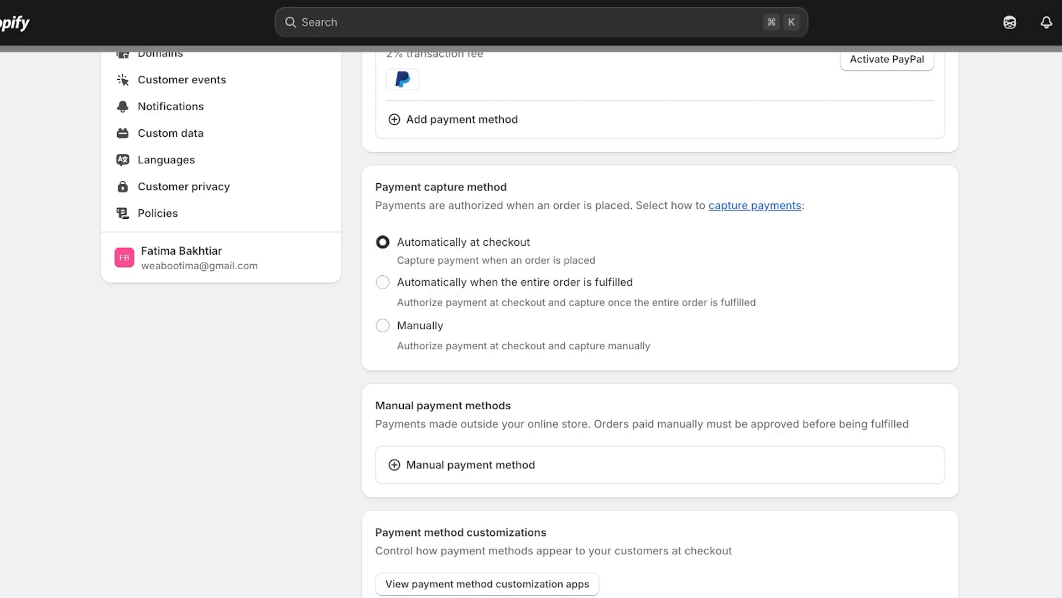
pyautogui.scroll(-3, 530, 337)
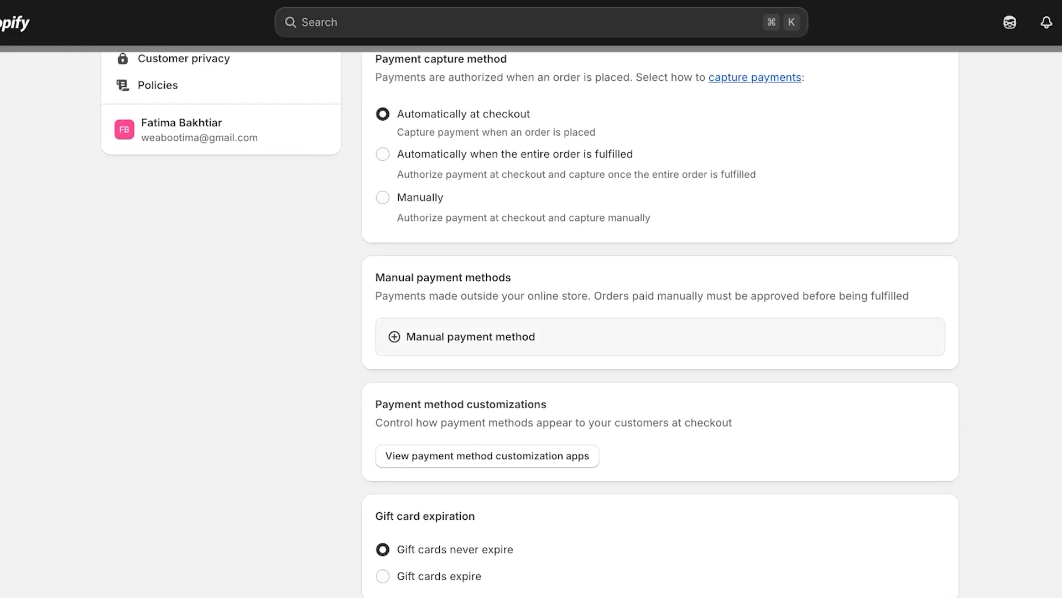
pyautogui.scroll(-3, 530, 337)
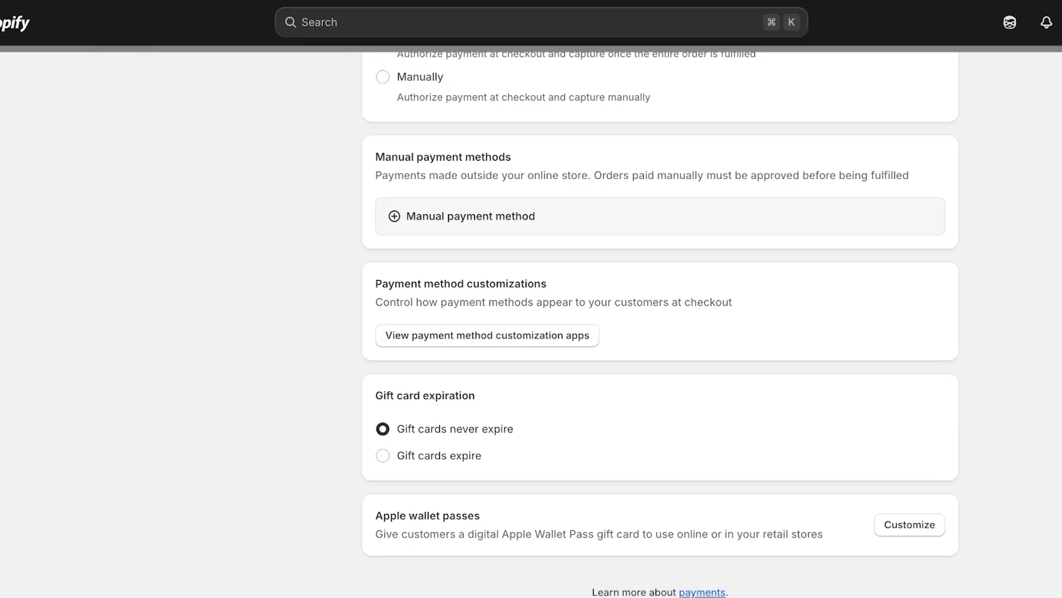
pyautogui.click(471, 216)
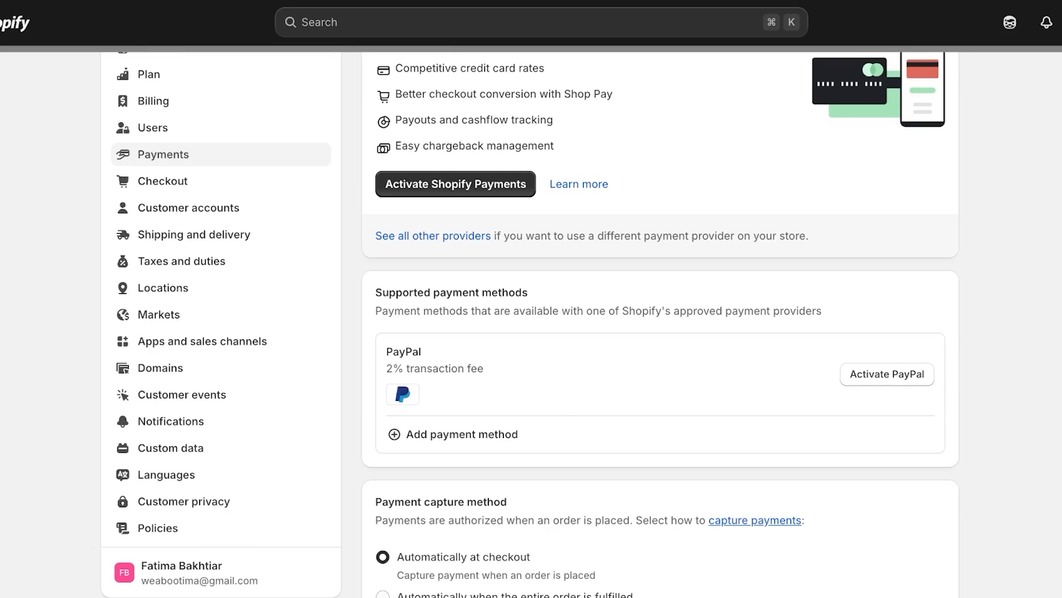
pyautogui.scroll(2, 660, 324)
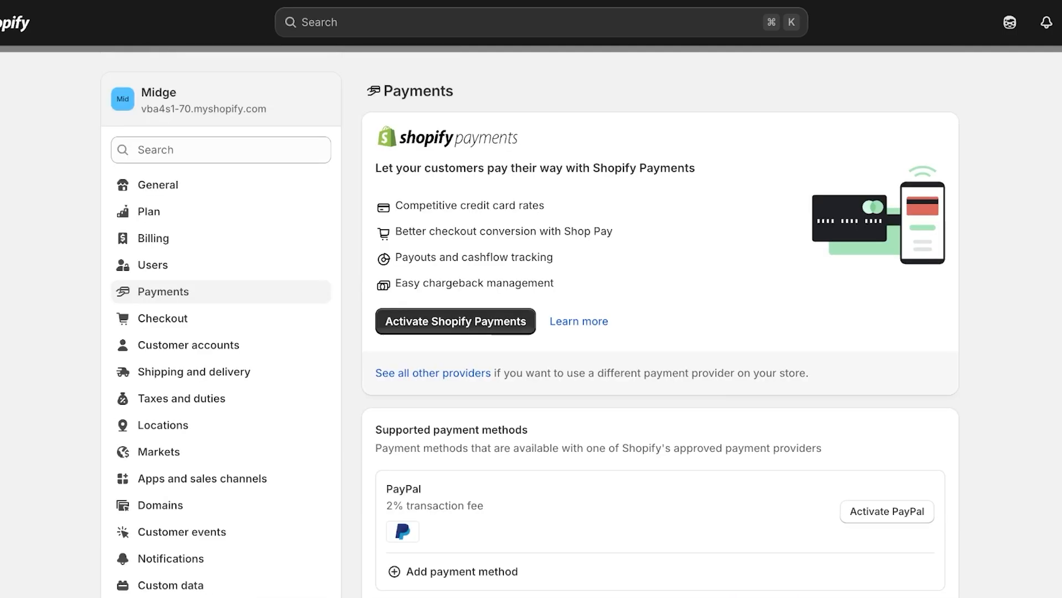
# Step: Start adding a supported payment method and search by payment method for Klarna
pyautogui.scroll(-3, 660, 324)
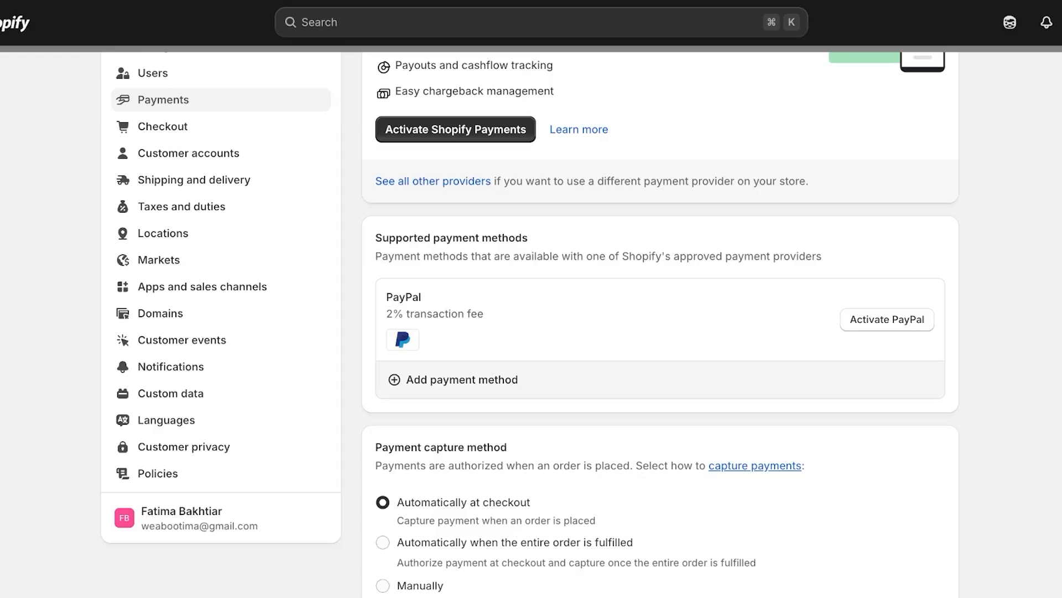
pyautogui.click(453, 379)
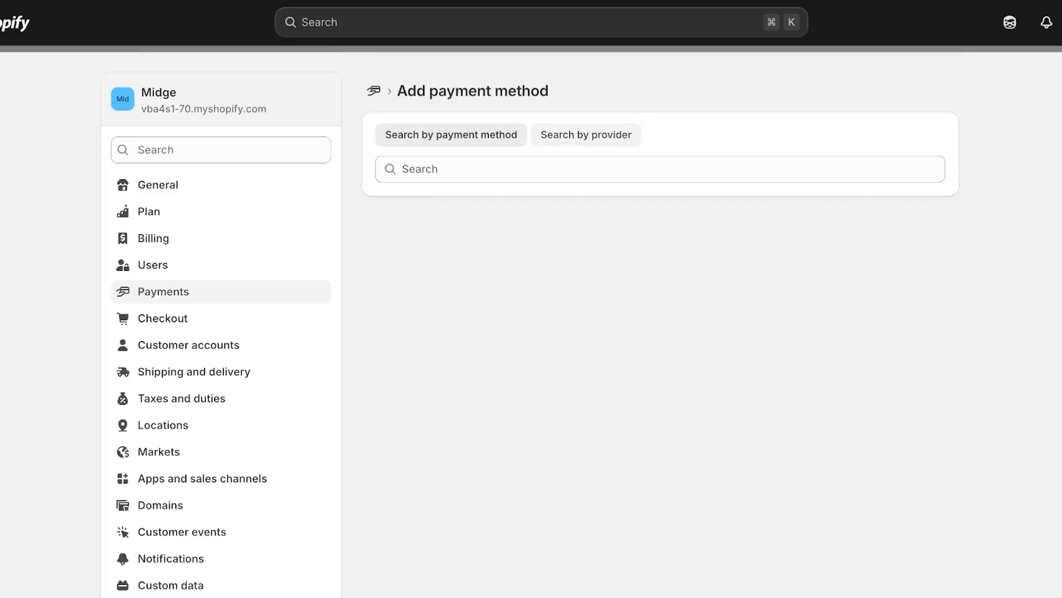
pyautogui.click(586, 134)
pyautogui.click(452, 134)
pyautogui.click(476, 169)
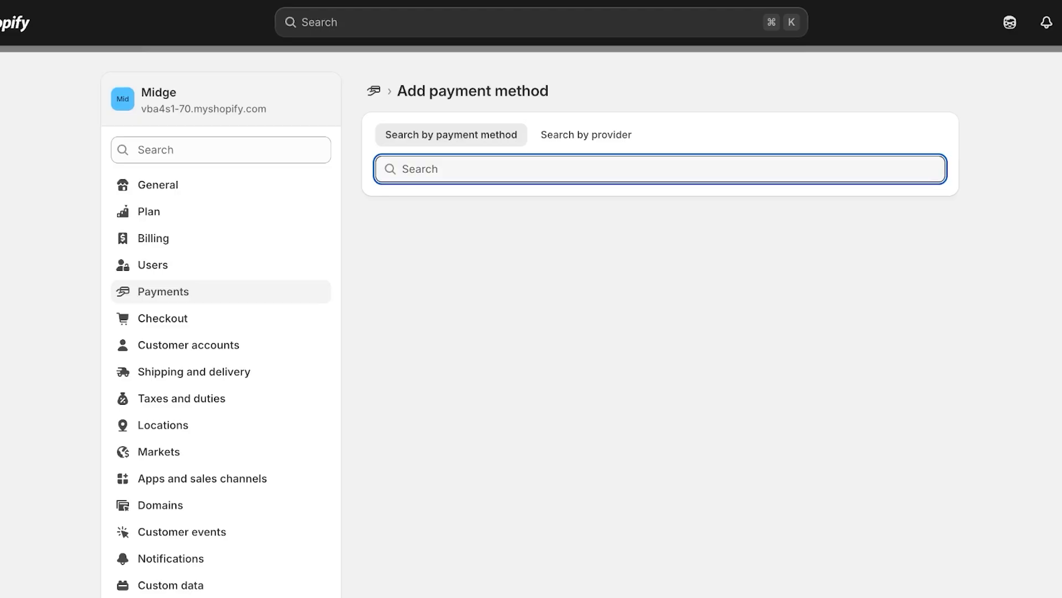
pyautogui.write('klarna')
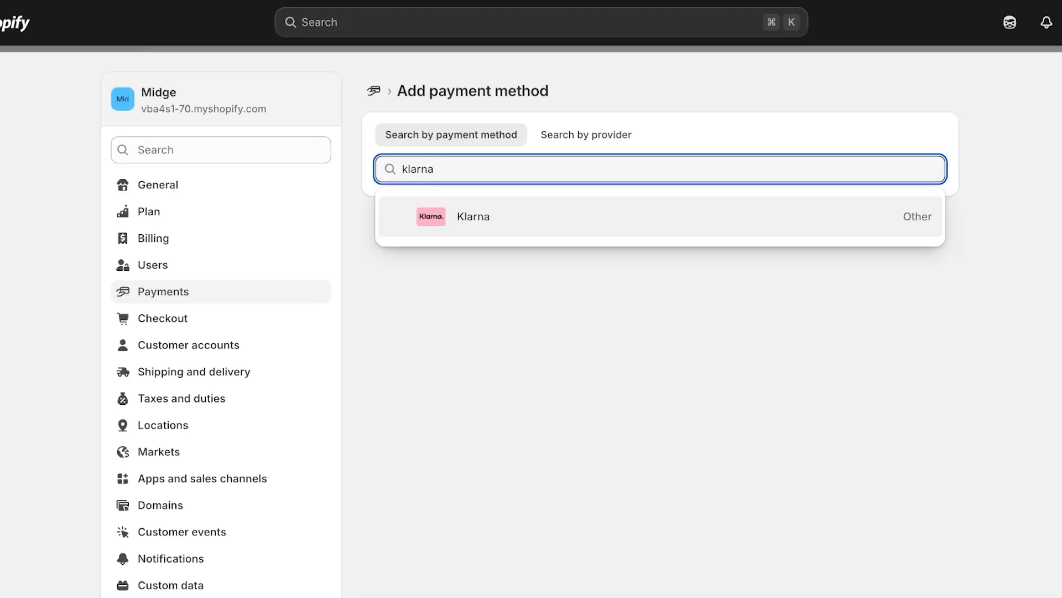
pyautogui.press('Return')
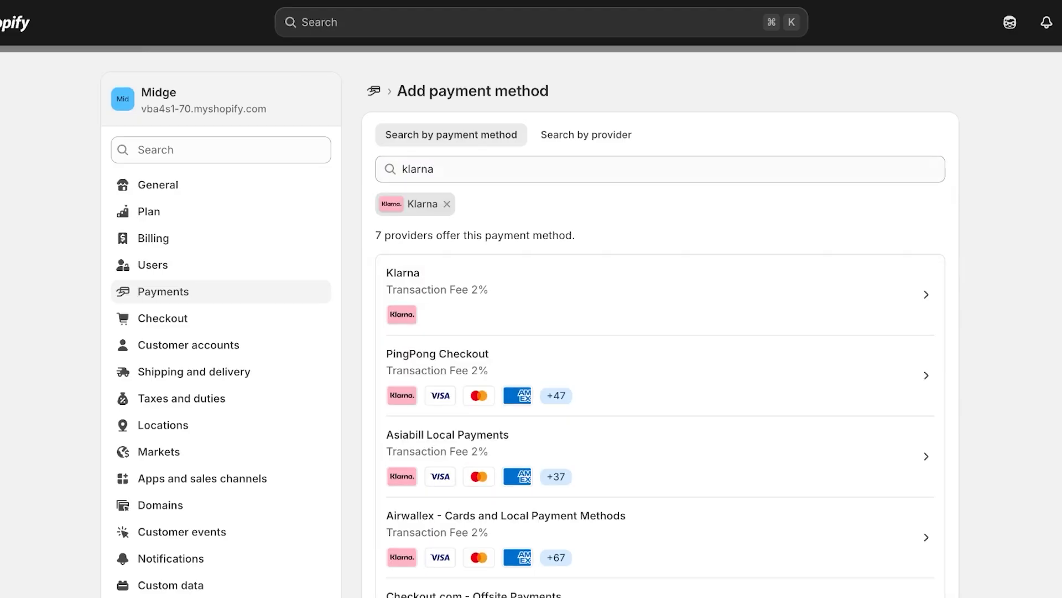
# Step: Look through the providers that offer Klarna, clear the Klarna filter and return to the payment settings
pyautogui.scroll(-5, 658, 233)
pyautogui.scroll(1, 221, 100)
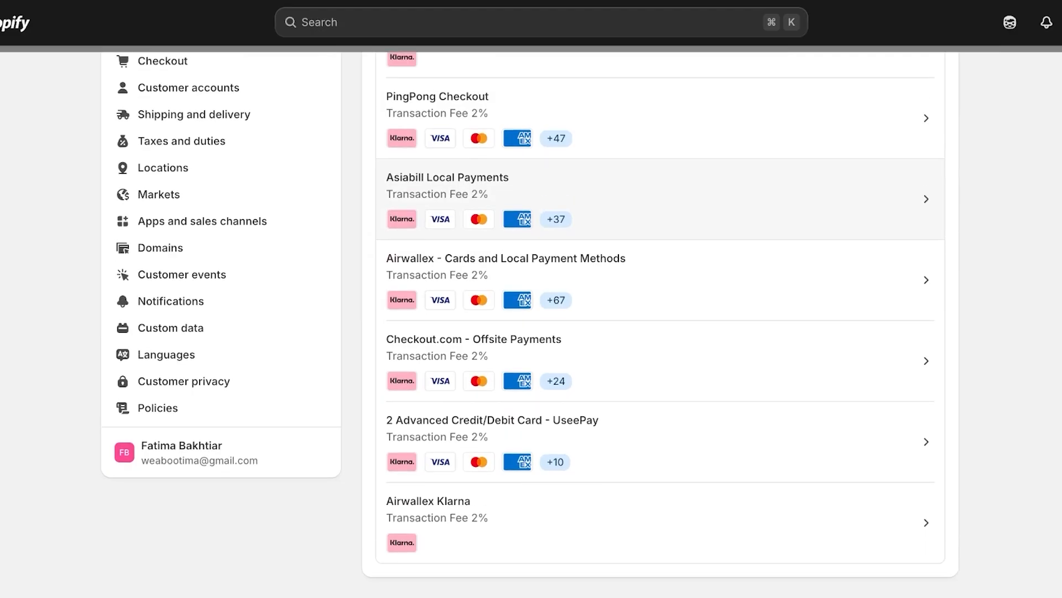
pyautogui.scroll(3, 221, 111)
pyautogui.scroll(-3, 658, 321)
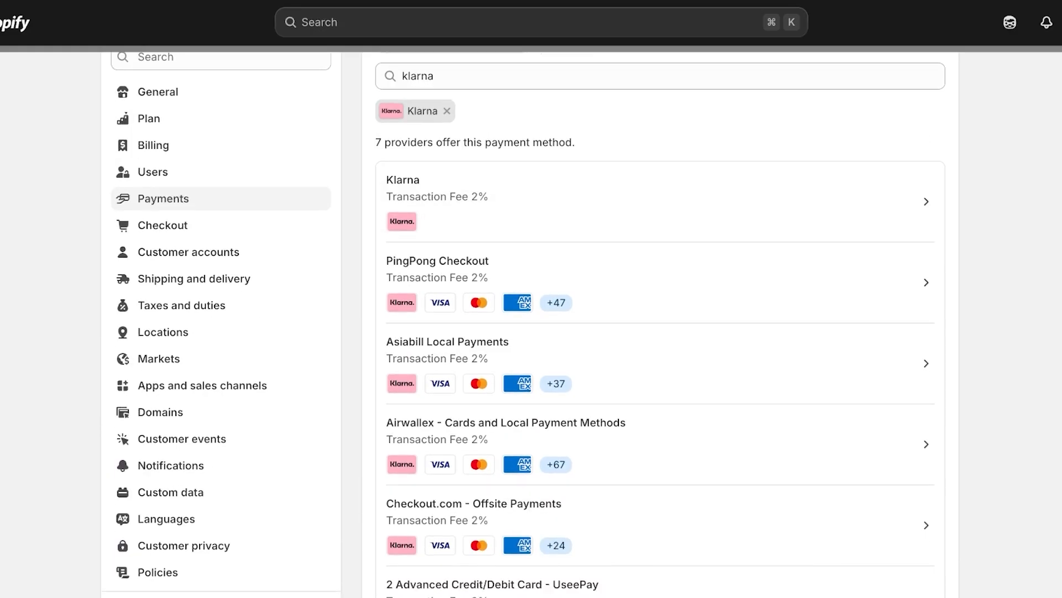
pyautogui.scroll(5, 659, 321)
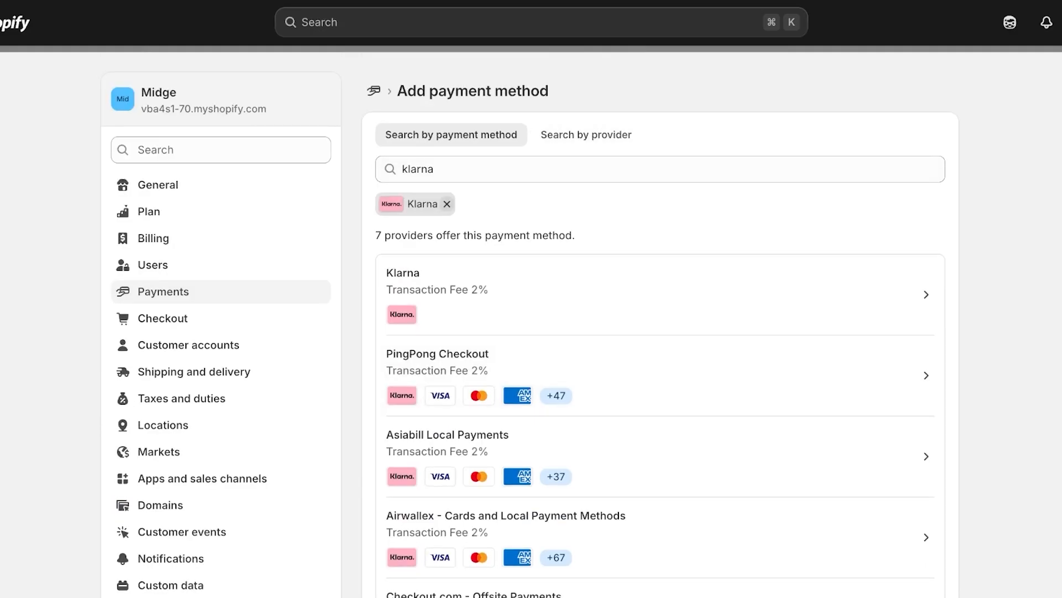
pyautogui.click(447, 205)
pyautogui.click(374, 91)
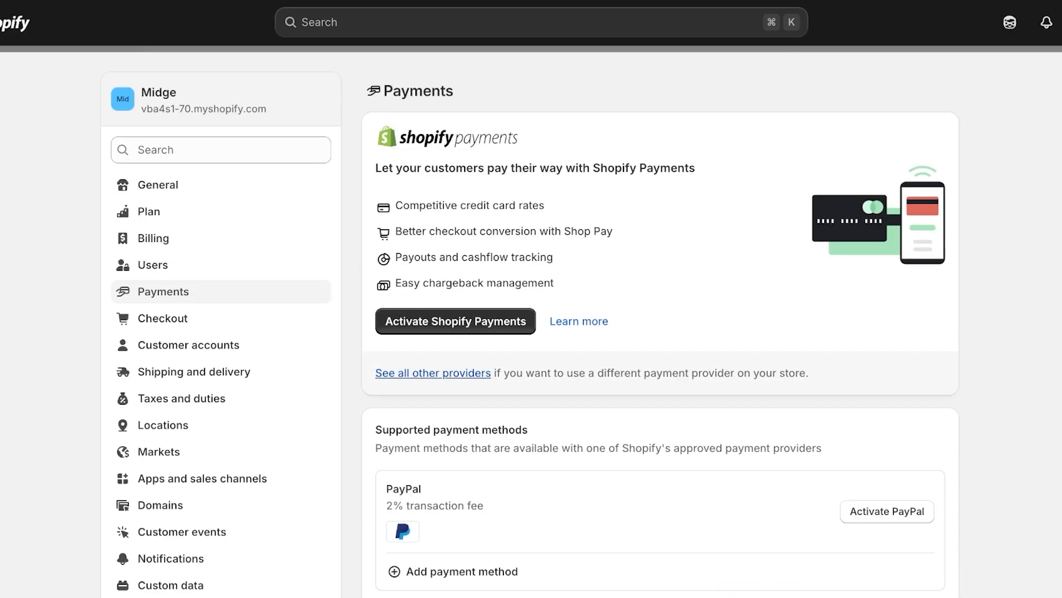
# Step: Open the full list of third-party payment providers and look through it
pyautogui.click(433, 374)
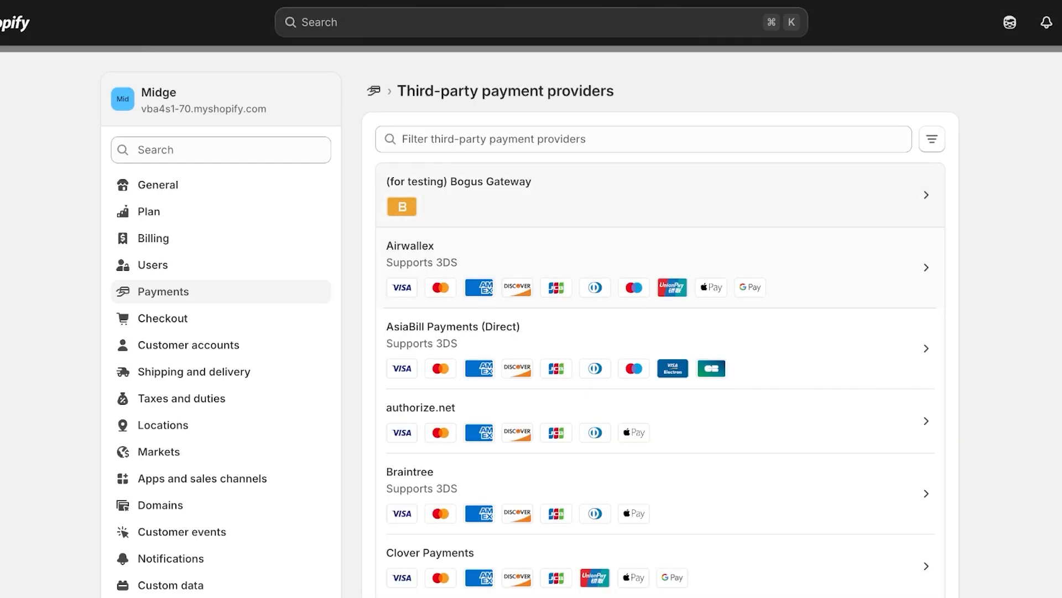
pyautogui.scroll(-15, 659, 265)
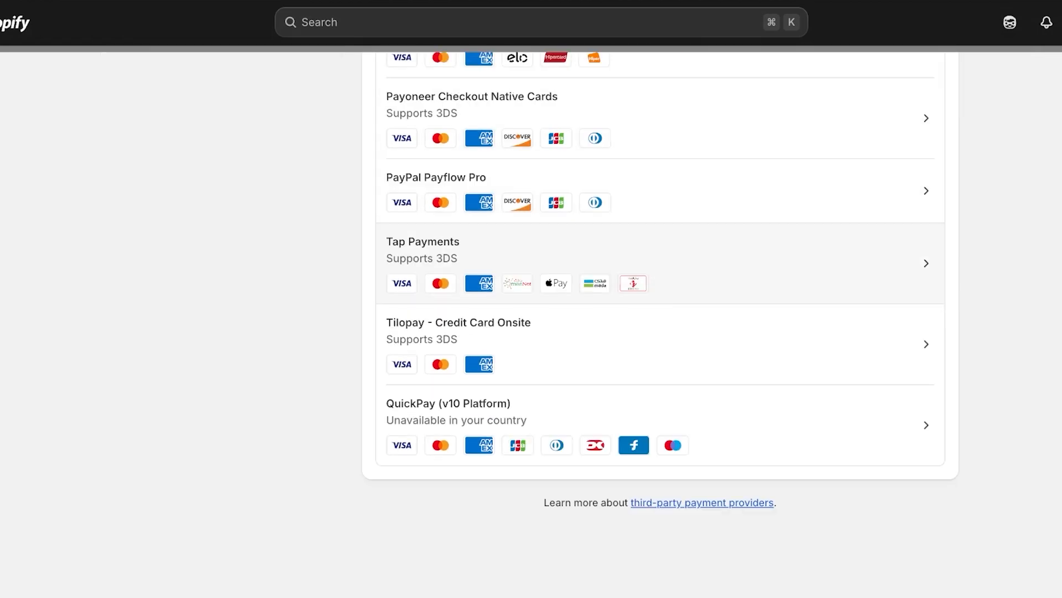
pyautogui.scroll(20, 633, 265)
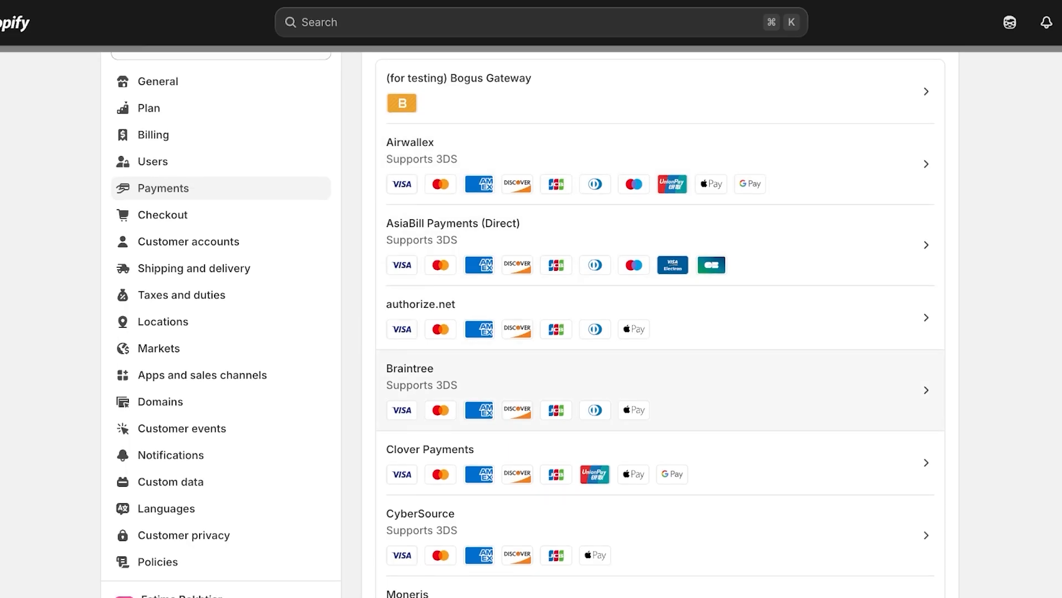
# Step: Look through the rest of the third-party payment provider list and return to the payment settings
pyautogui.scroll(-7, 517, 340)
pyautogui.scroll(9, 634, 298)
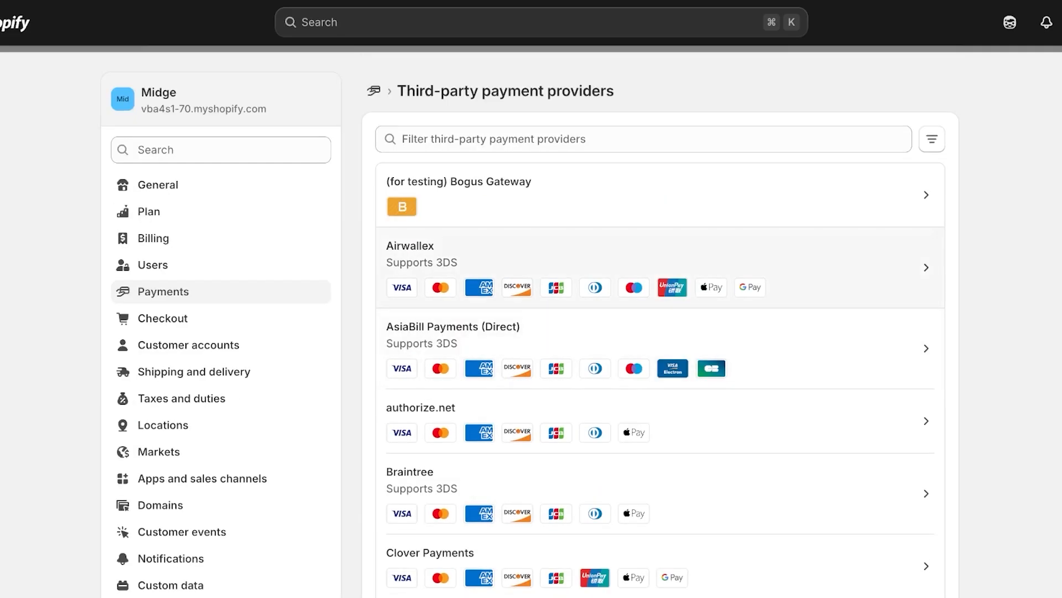
pyautogui.click(634, 287)
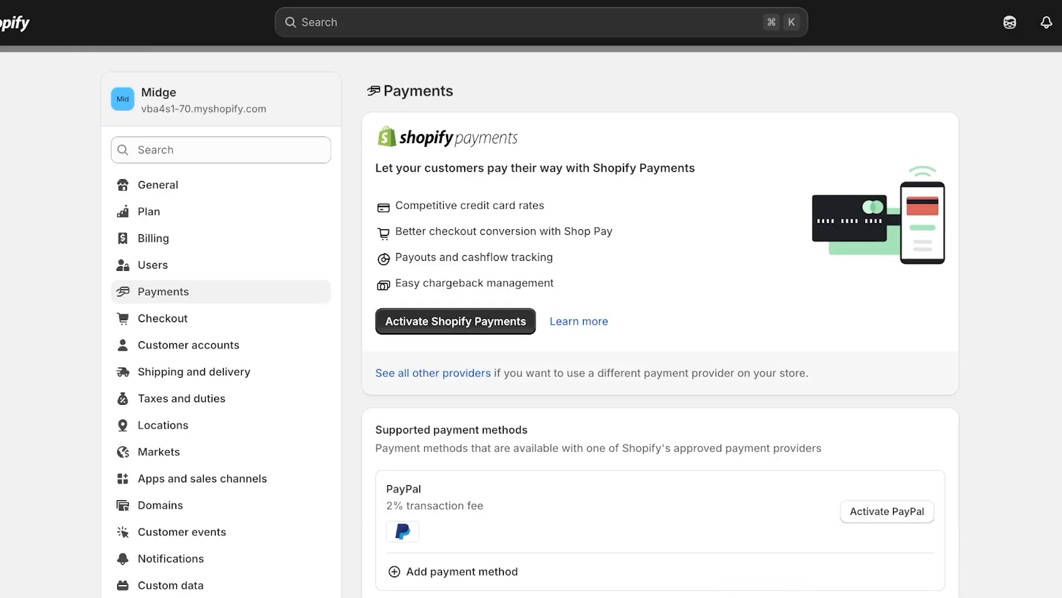
# Step: Activate Shopify Payments, expand the two-step authentication requirement and start submitting the business details
pyautogui.click(456, 320)
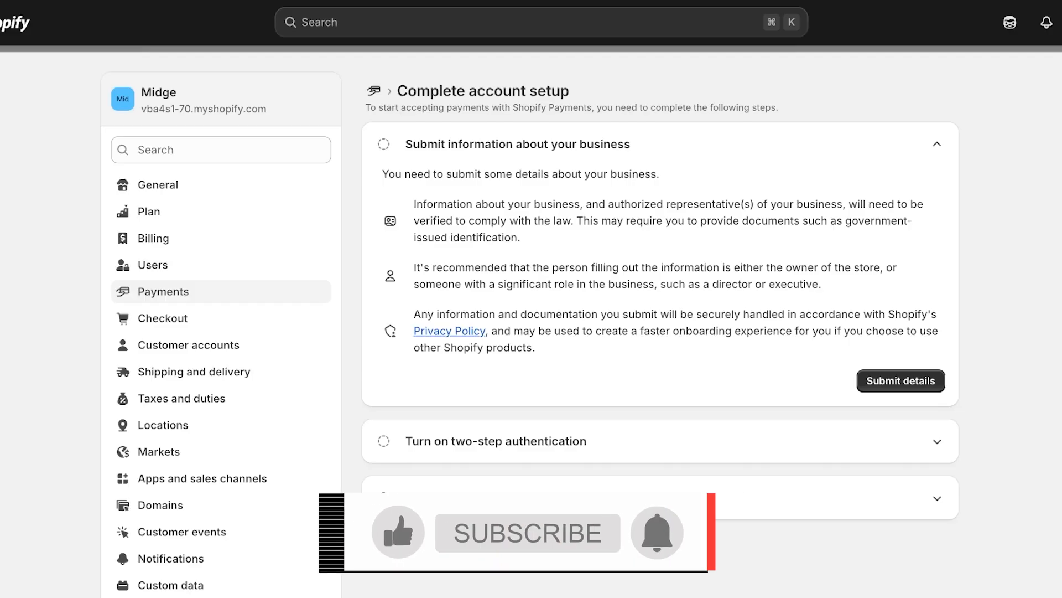
pyautogui.click(937, 441)
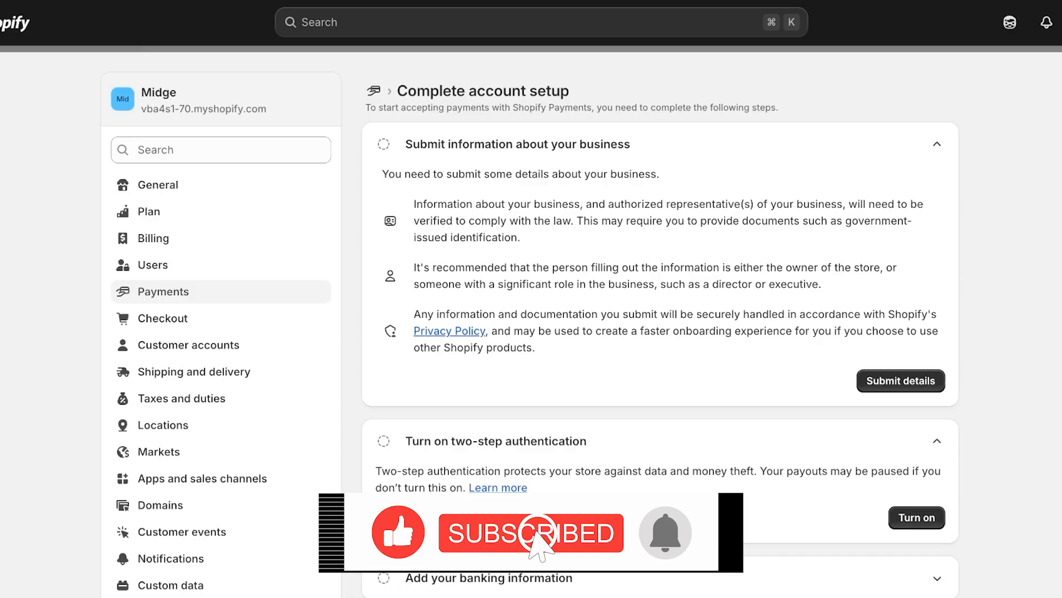
pyautogui.click(900, 381)
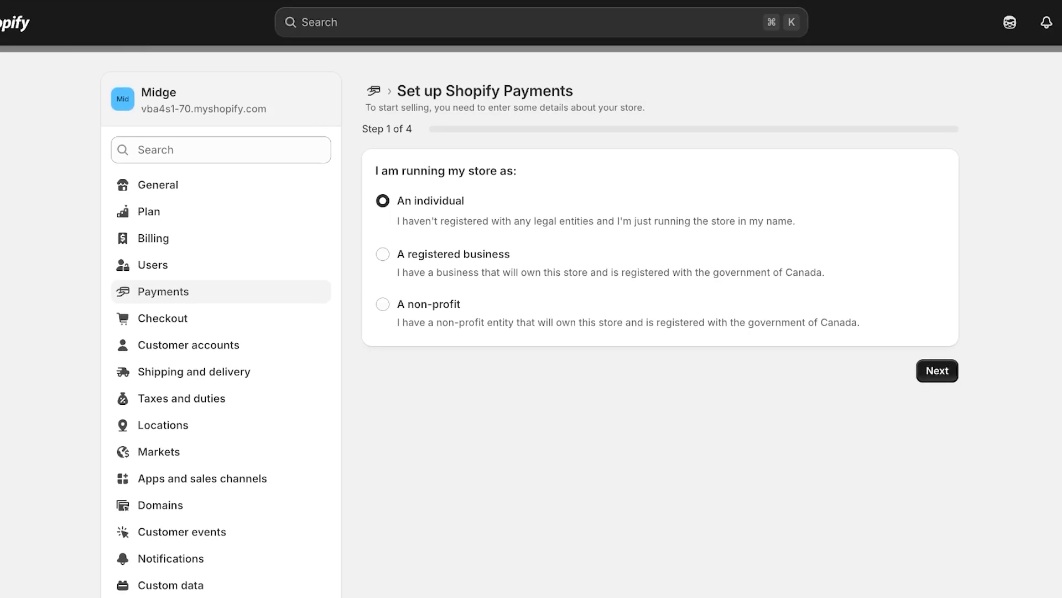
# Step: Continue the Shopify Payments setup as an individual, look through the account representative form and return to the payment settings
pyautogui.click(937, 371)
pyautogui.scroll(-7, 660, 288)
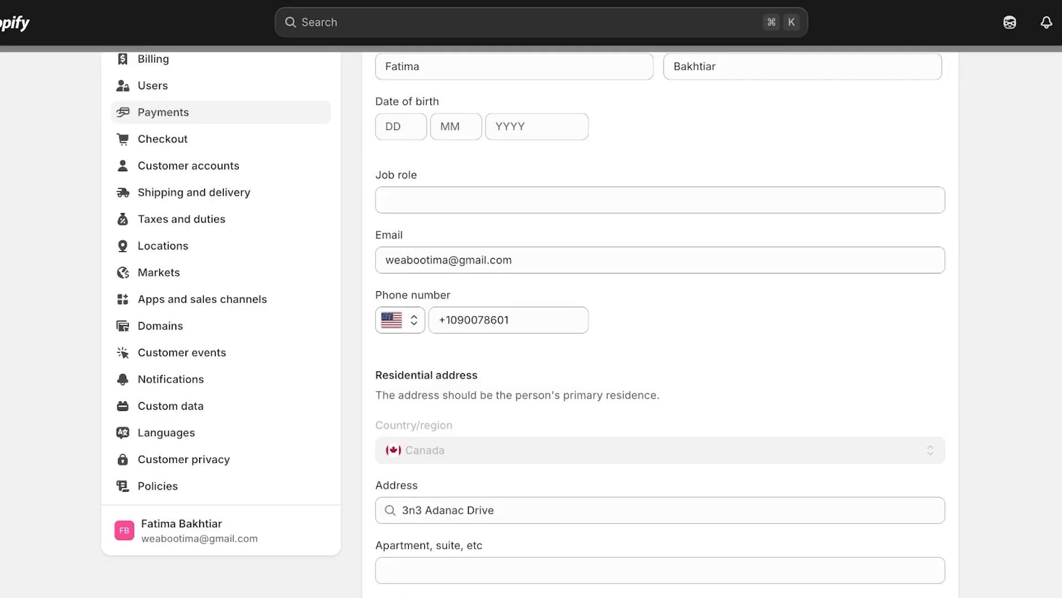
pyautogui.scroll(4, 660, 288)
pyautogui.scroll(-5, 660, 288)
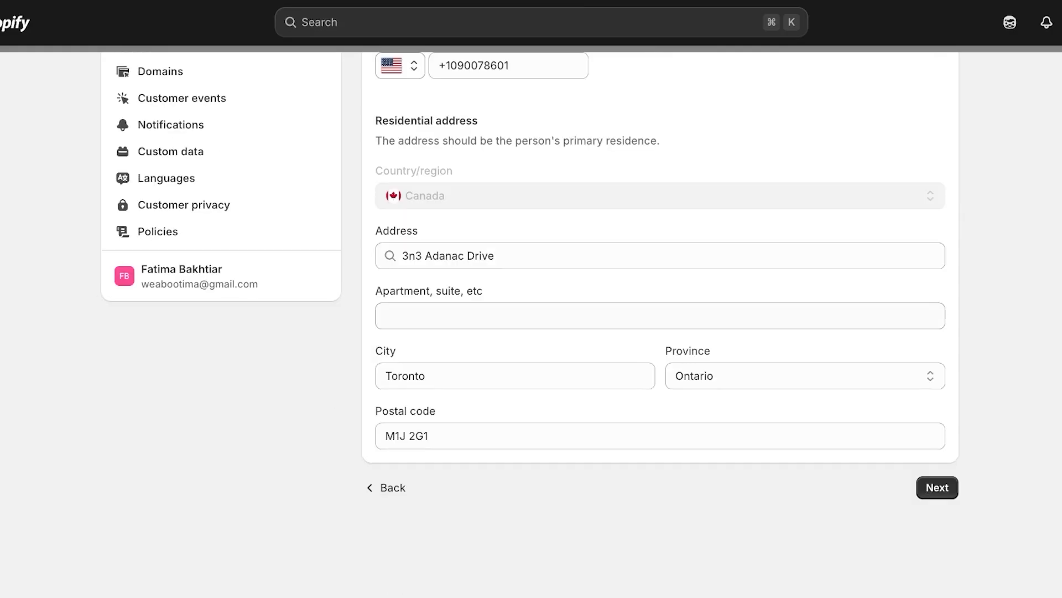
pyautogui.scroll(8, 660, 288)
pyautogui.scroll(-8, 661, 288)
pyautogui.scroll(8, 660, 287)
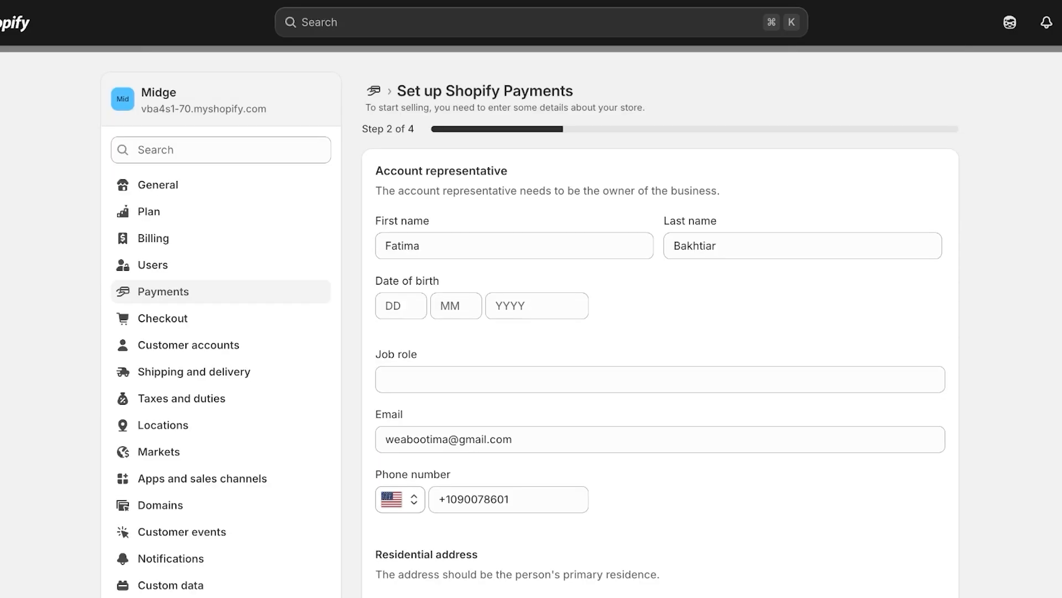
pyautogui.click(164, 291)
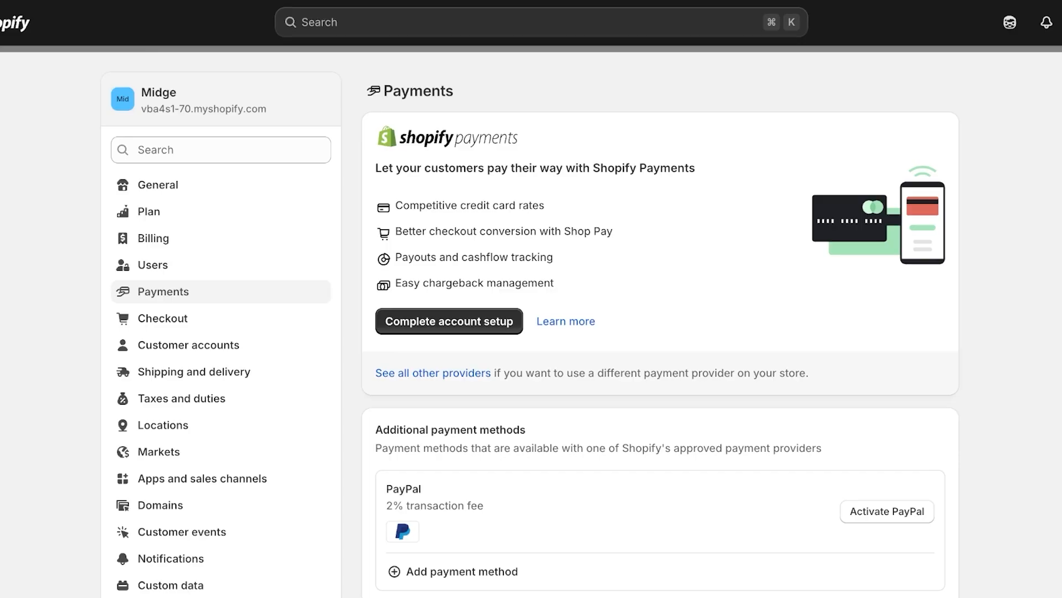
# Step: Open the (for testing) Bogus Gateway among the other providers and choose a reason for deactivating Shopify Payments
pyautogui.scroll(-2, 530, 325)
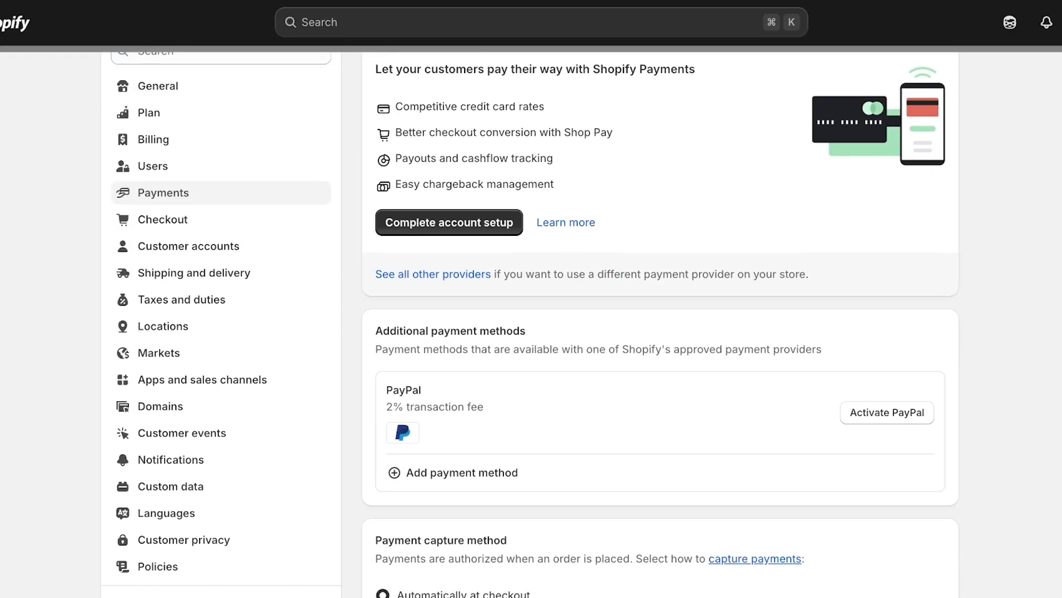
pyautogui.click(434, 275)
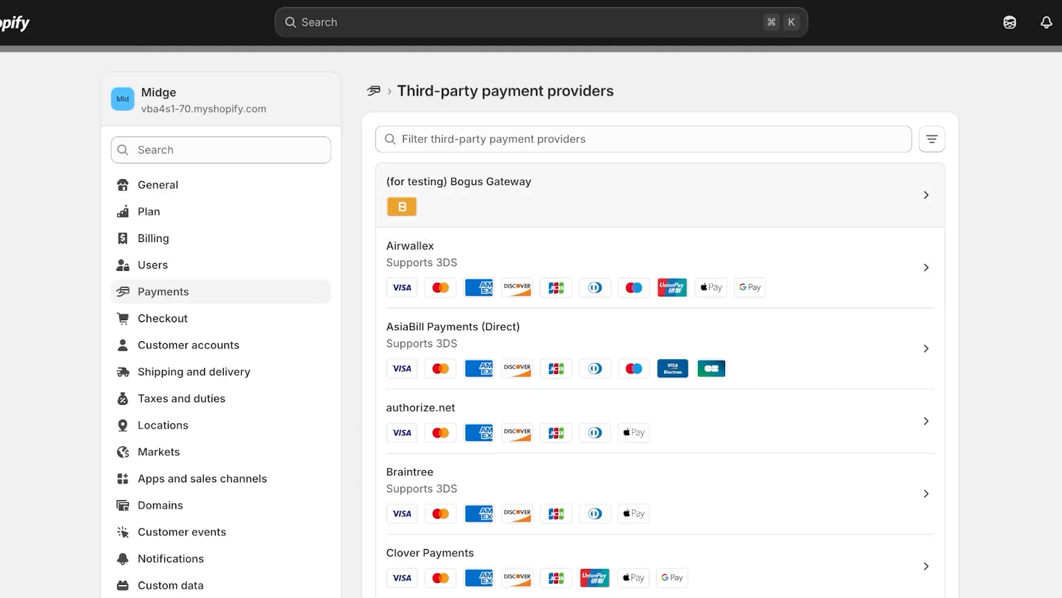
pyautogui.click(554, 195)
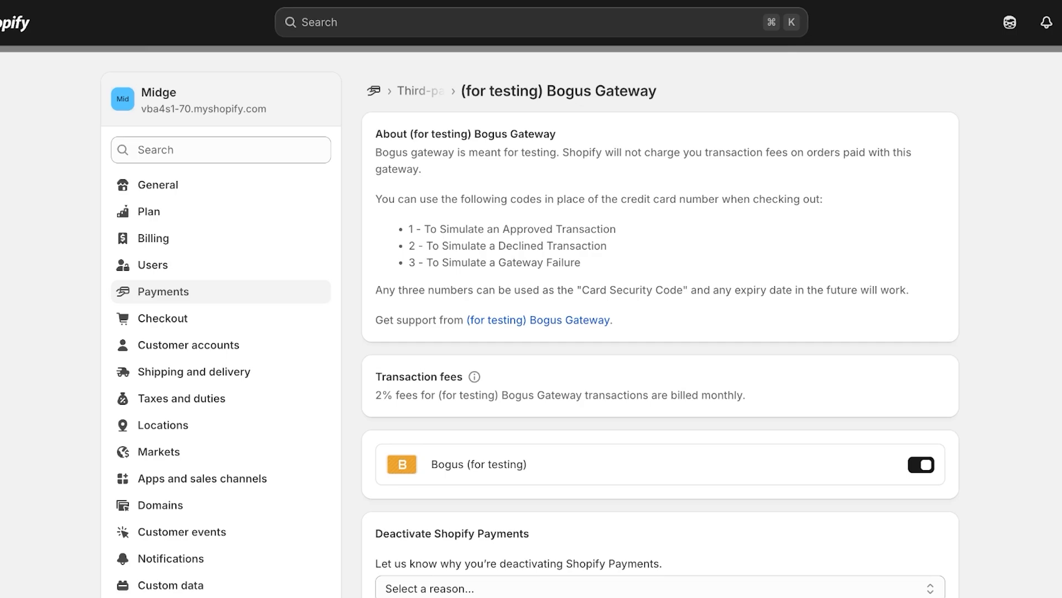
pyautogui.scroll(-3, 659, 332)
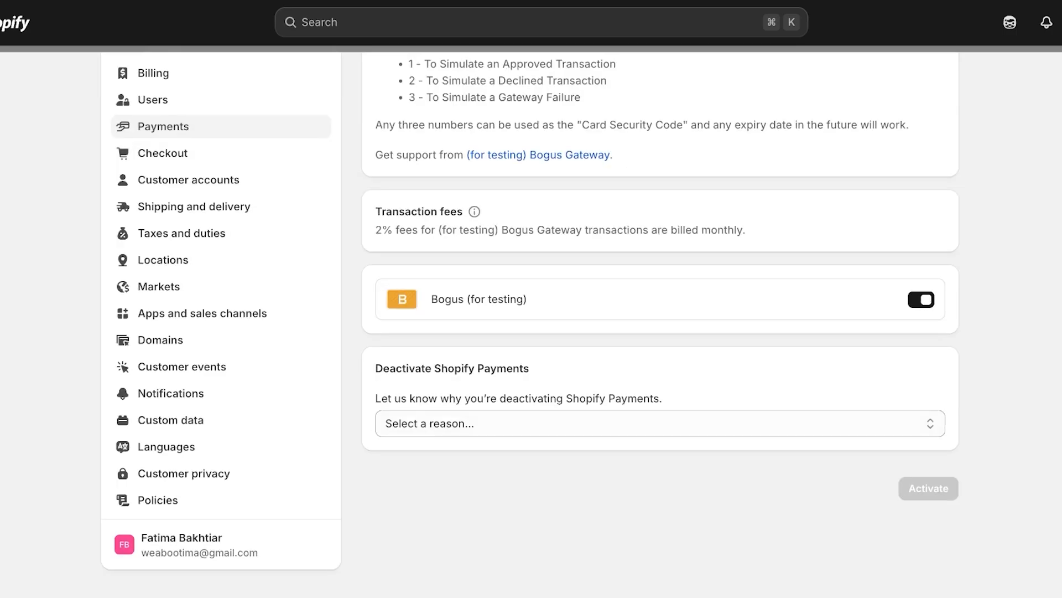
pyautogui.click(660, 423)
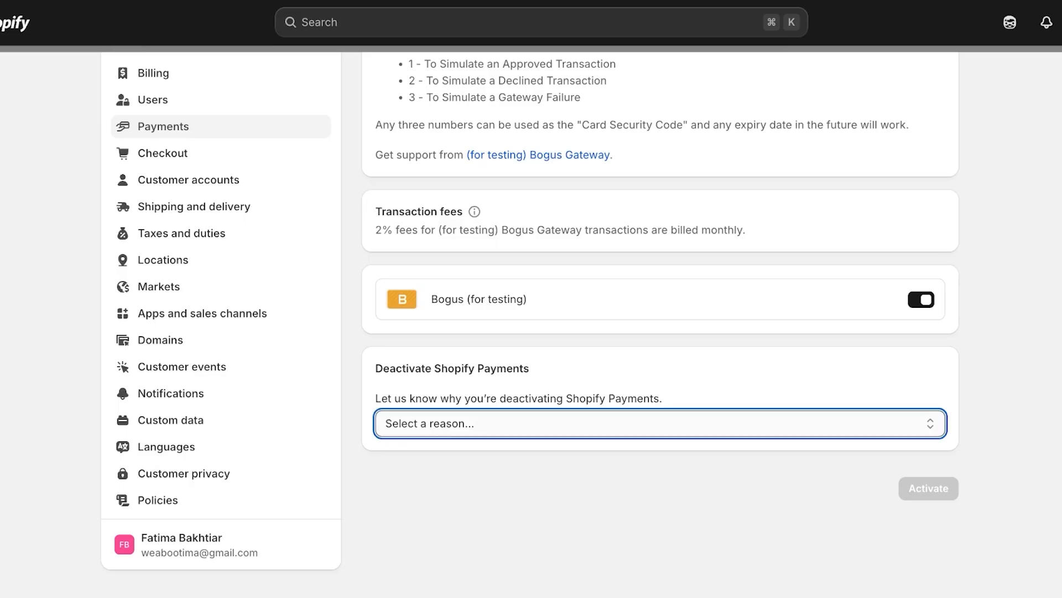
pyautogui.click(491, 470)
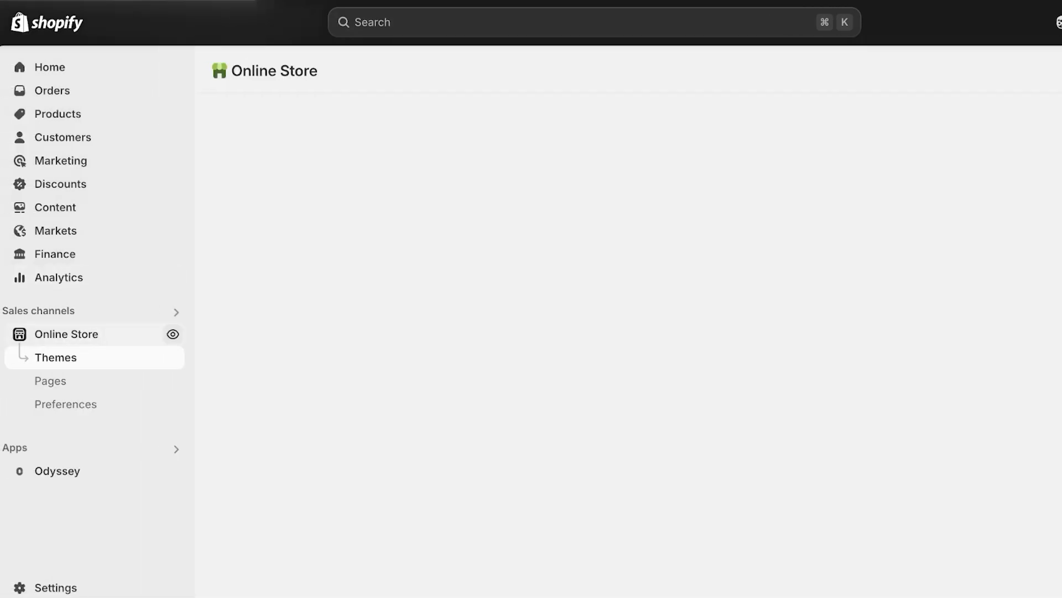
# Step: Preview the online store, take the Yellow Ruffle Set from the catalog straight to checkout and look through the checkout page
pyautogui.click(172, 335)
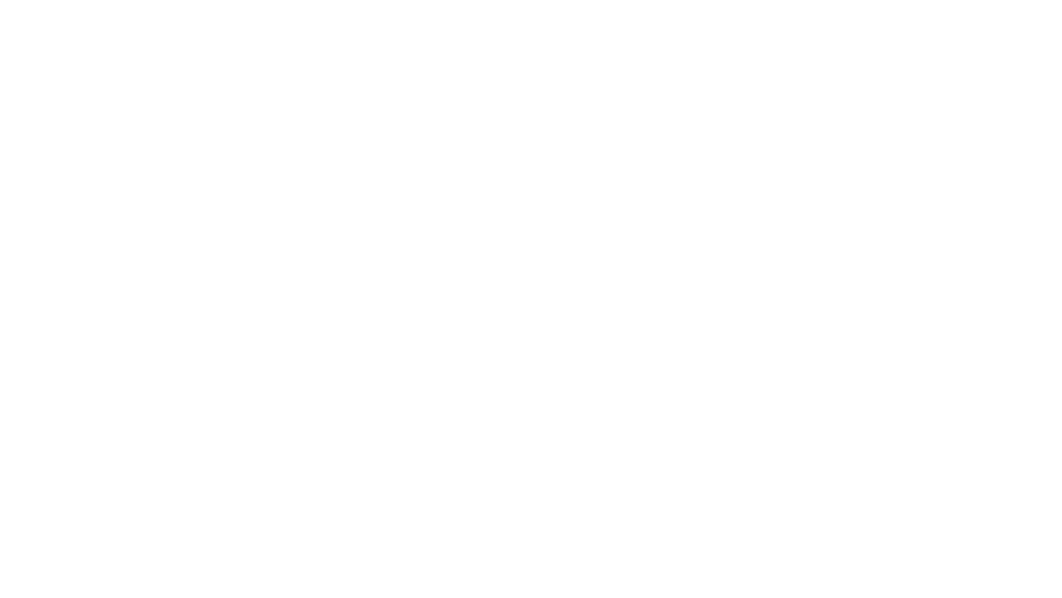
pyautogui.scroll(-3, 531, 299)
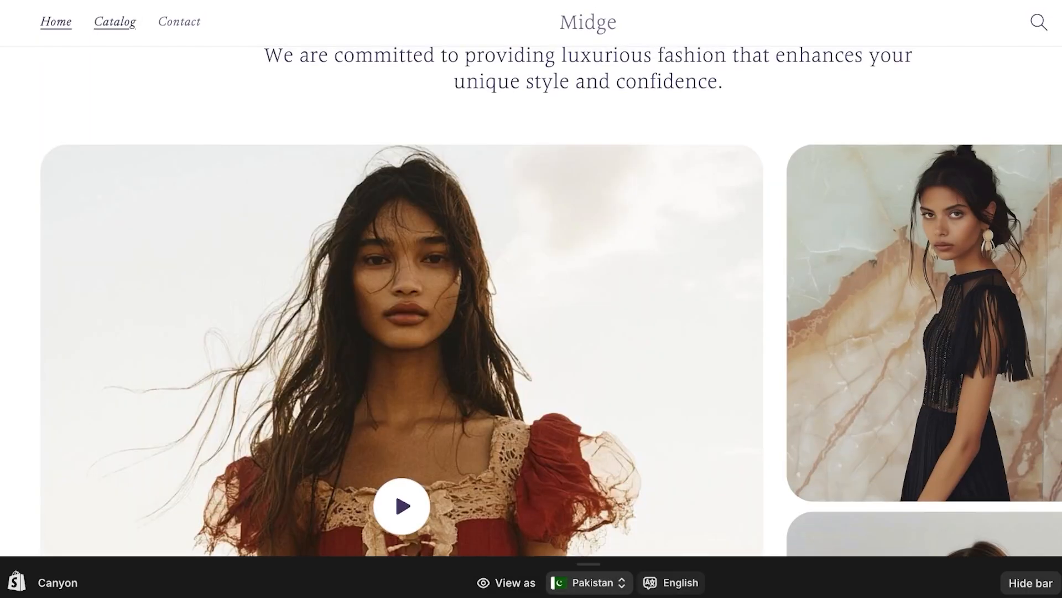
pyautogui.click(115, 21)
pyautogui.scroll(-4, 531, 299)
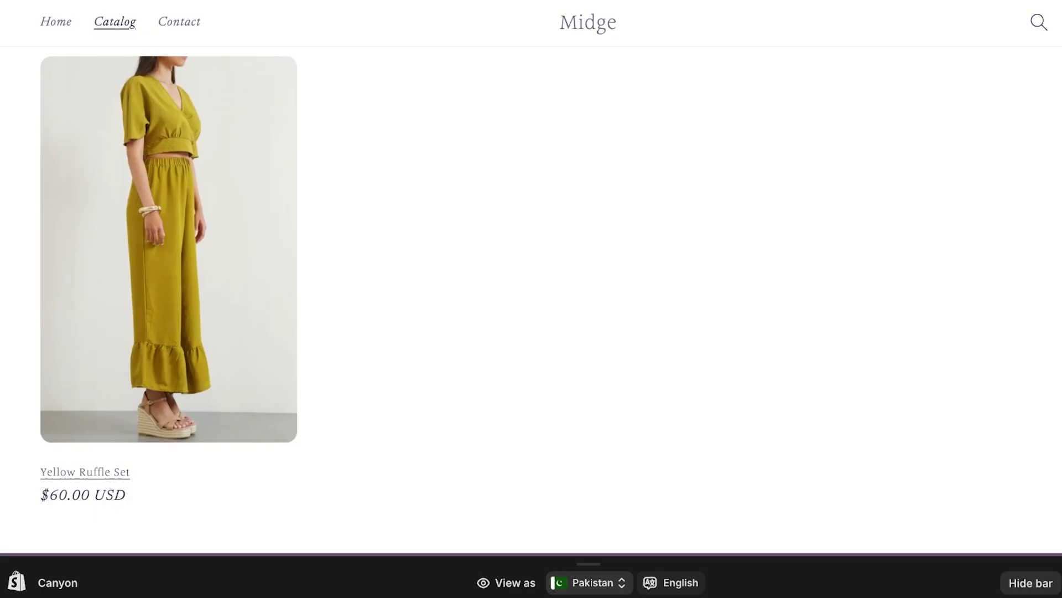
pyautogui.click(169, 276)
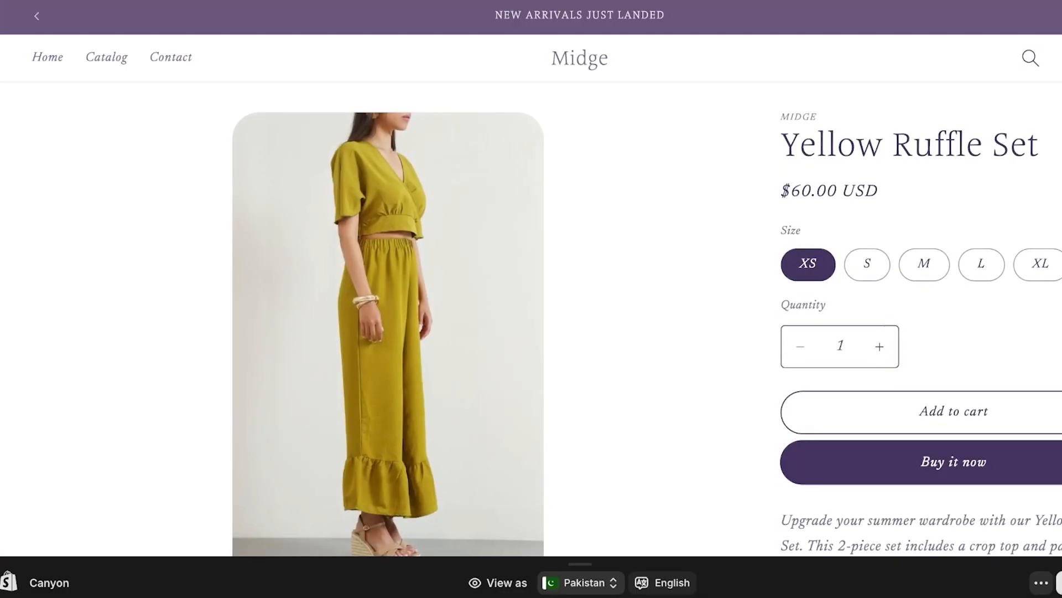
pyautogui.click(954, 462)
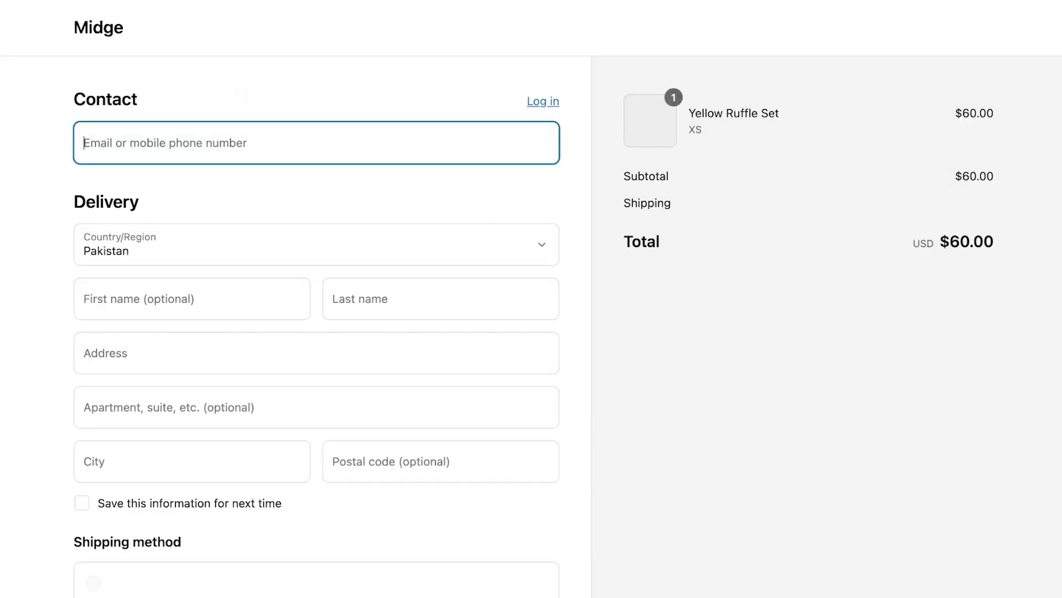
pyautogui.scroll(-8, 316, 298)
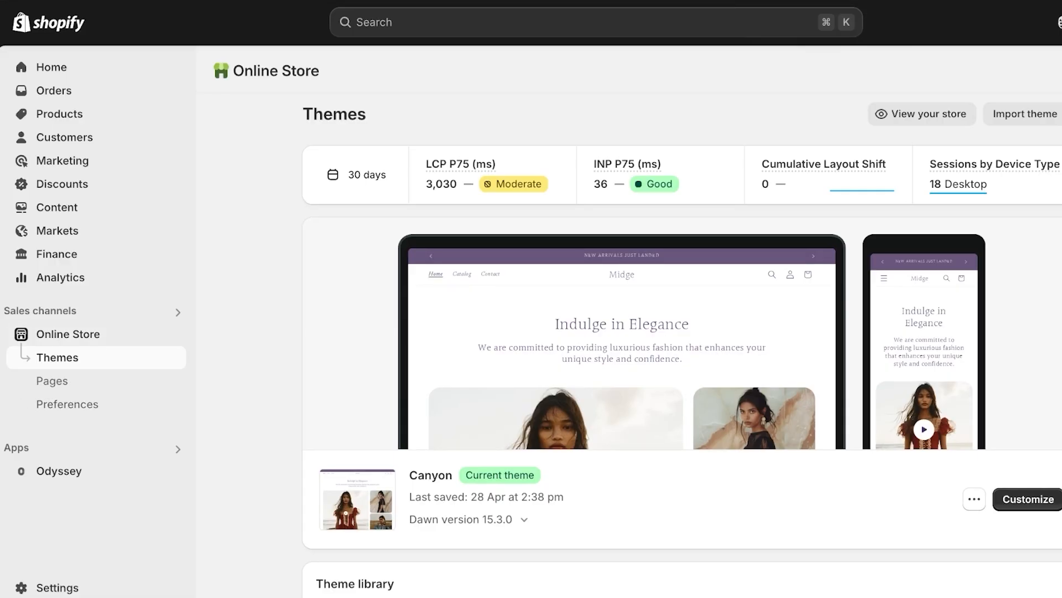
# Step: Open the payment settings, check the search-by-provider option for adding a payment method and return to the payment settings
pyautogui.click(57, 587)
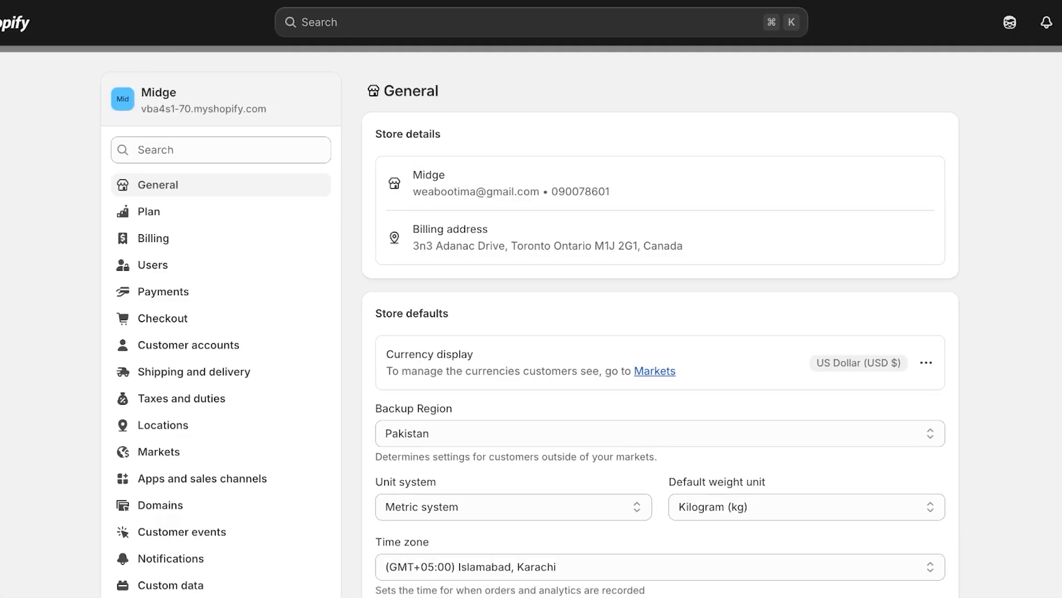
pyautogui.click(163, 291)
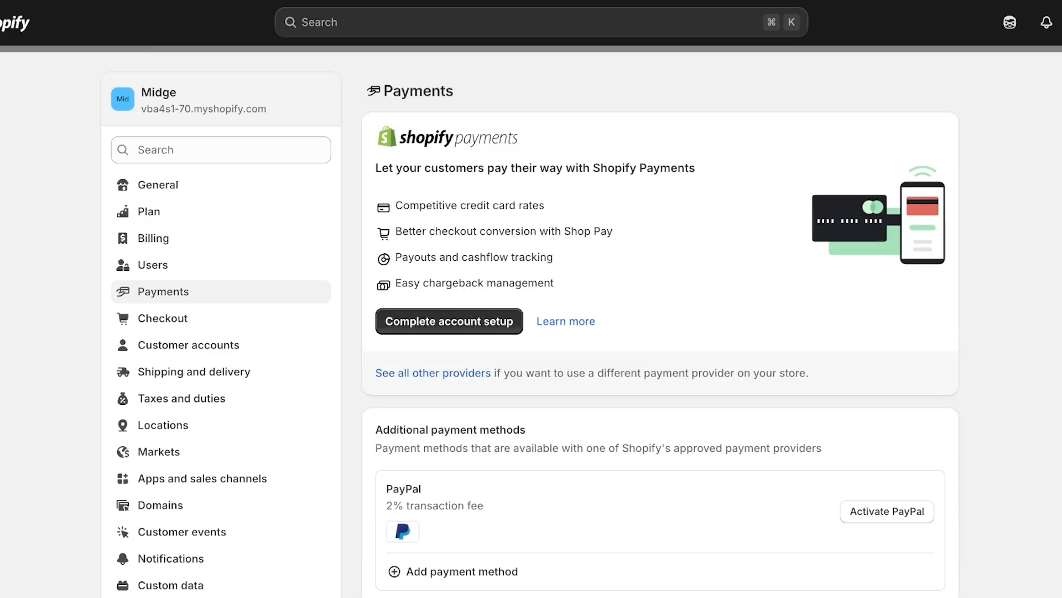
pyautogui.scroll(-3, 531, 320)
pyautogui.scroll(-1, 531, 401)
pyautogui.click(462, 401)
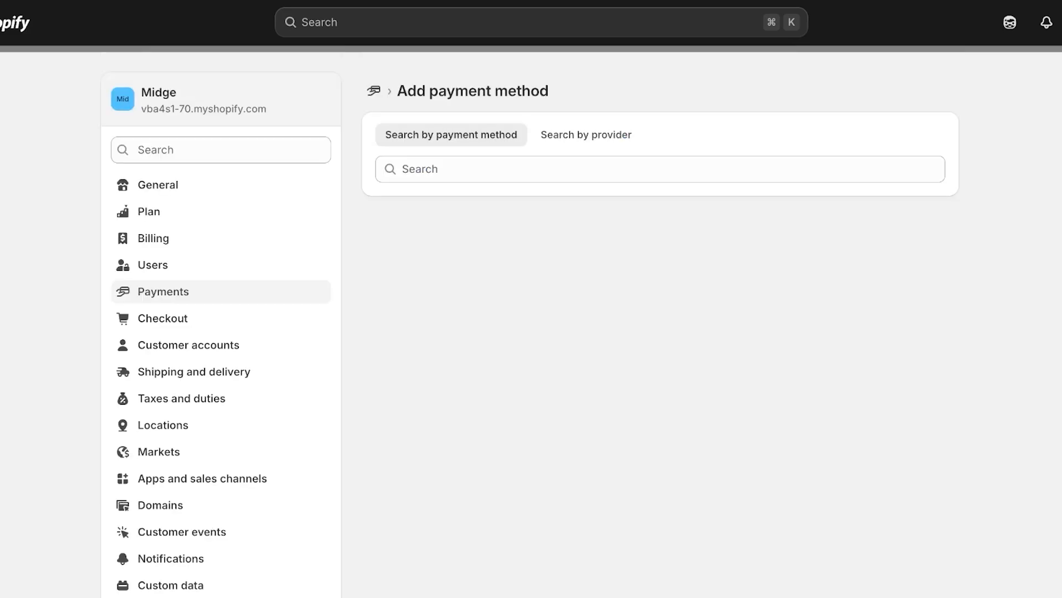
pyautogui.click(586, 135)
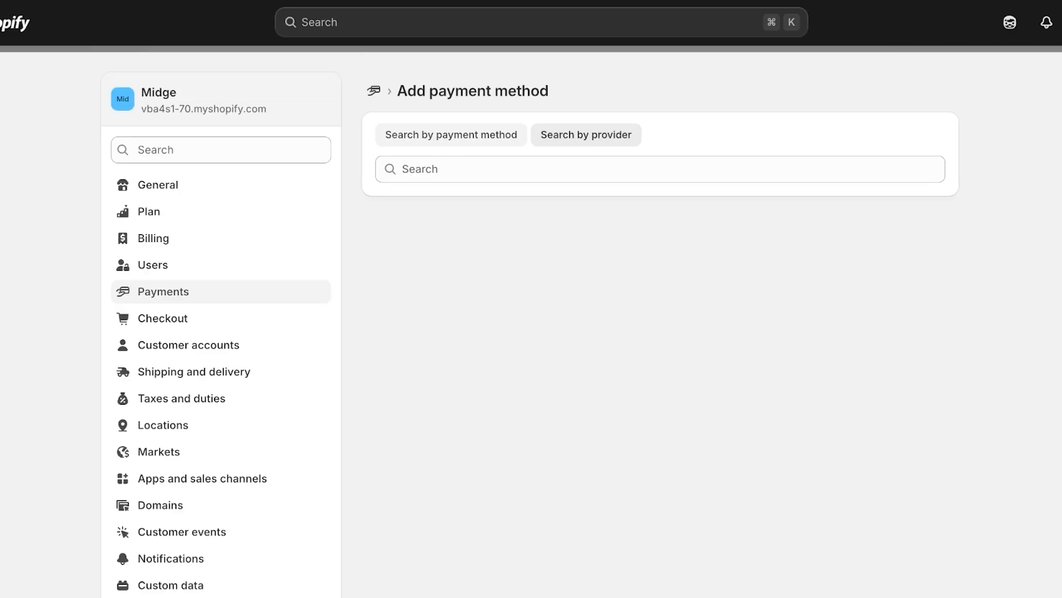
pyautogui.click(164, 292)
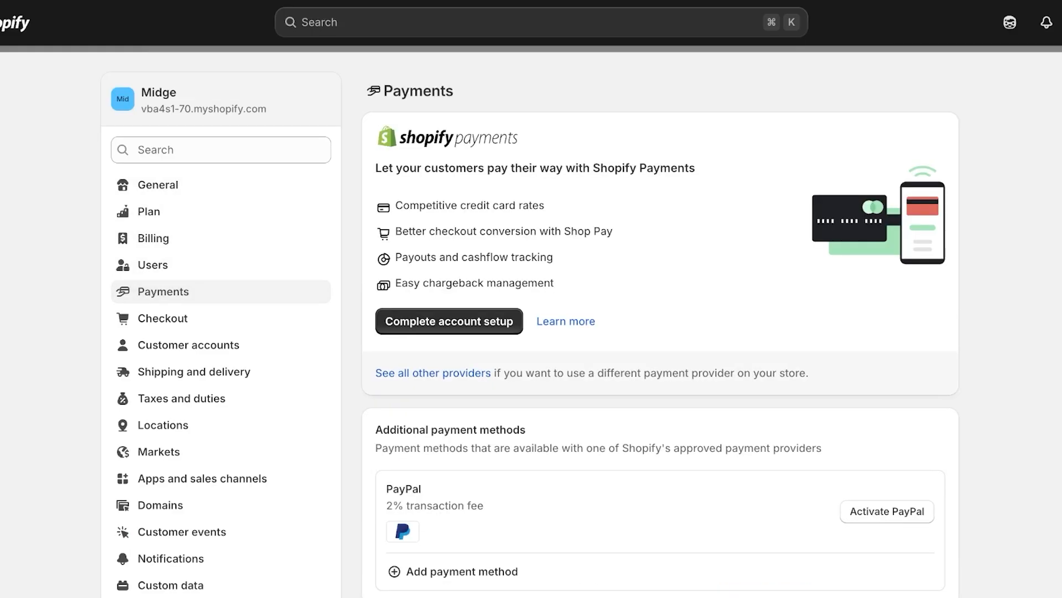
# Step: Activate the (for testing) Bogus Gateway, giving "Preferred currency is not available" as the reason for deactivating Shopify Payments
pyautogui.click(434, 373)
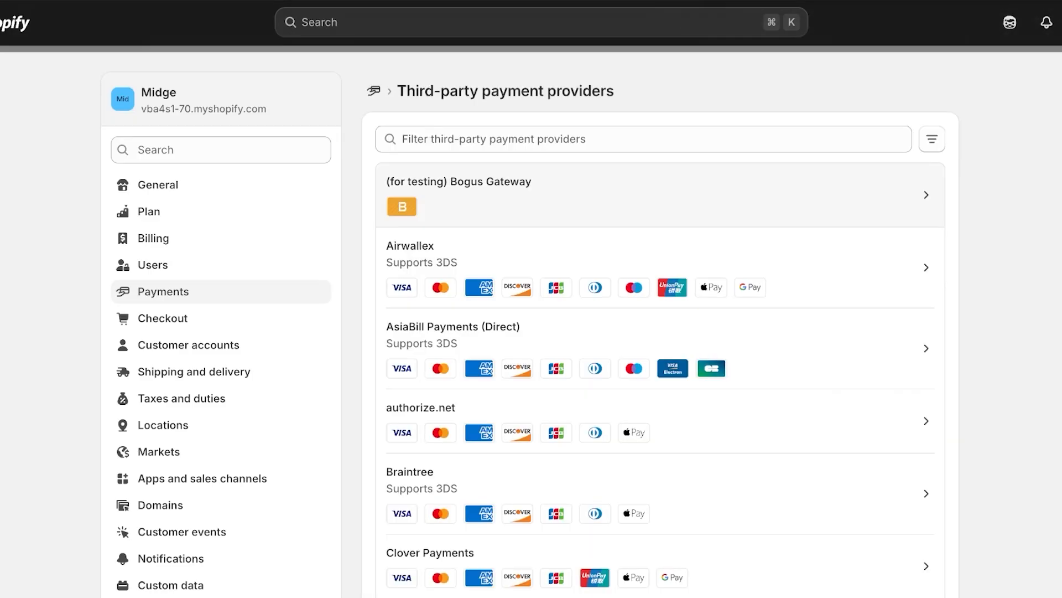
pyautogui.scroll(-3, 659, 332)
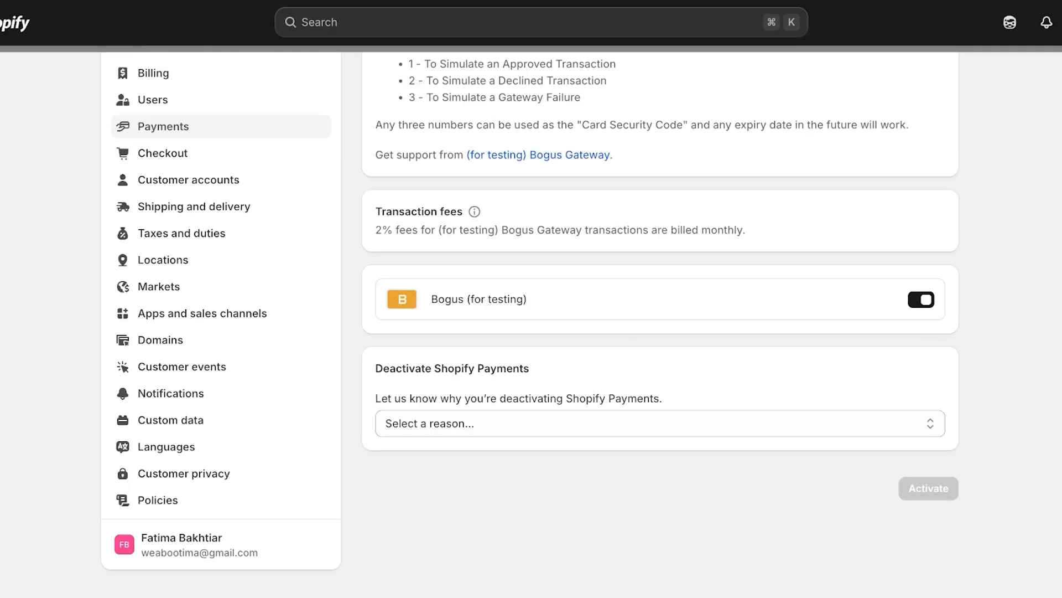
pyautogui.click(921, 299)
pyautogui.click(659, 462)
pyautogui.click(474, 489)
pyautogui.click(922, 299)
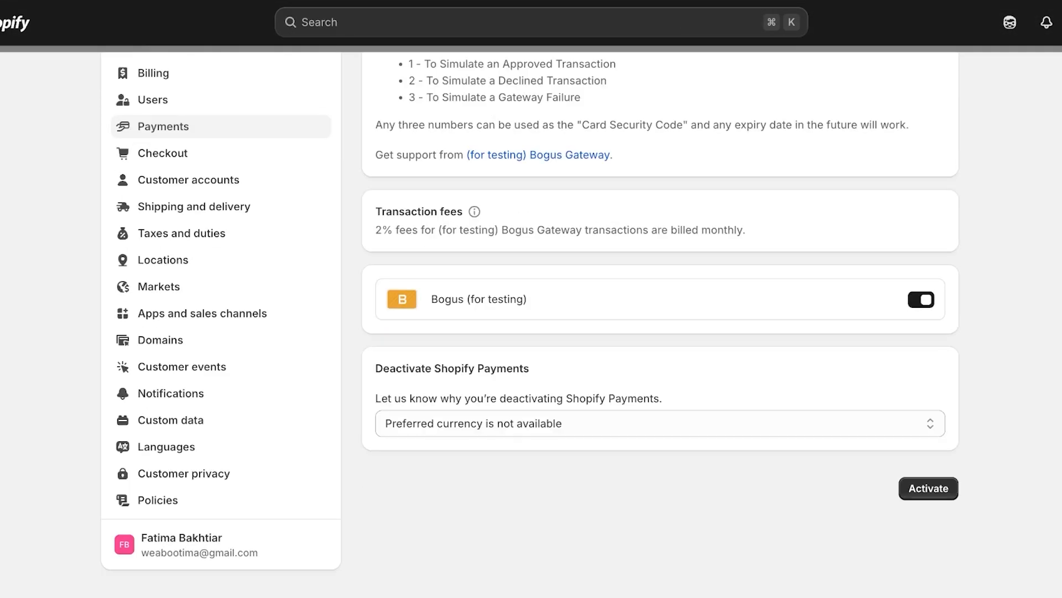
pyautogui.click(928, 488)
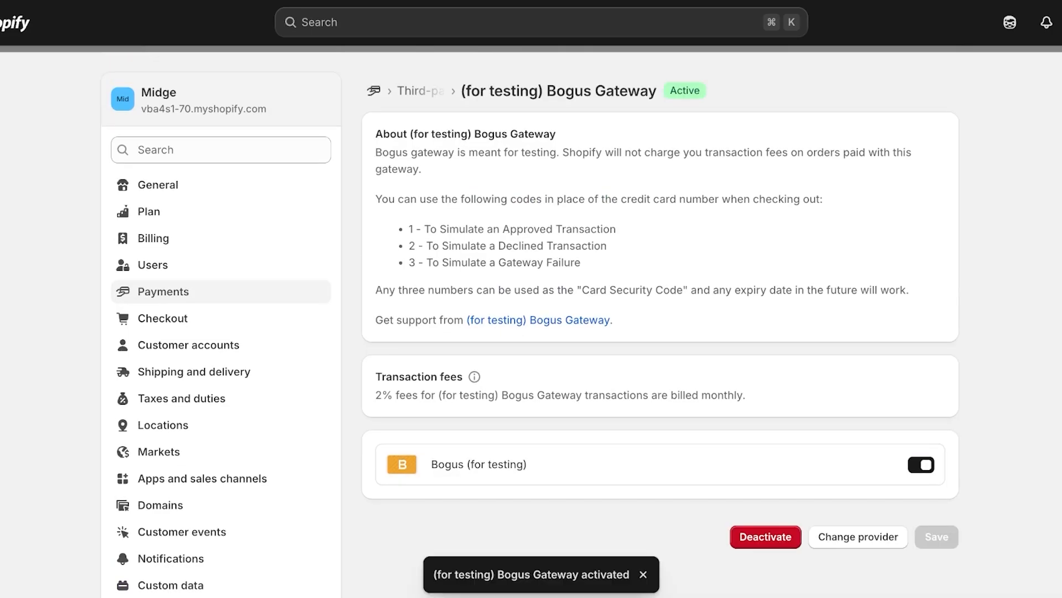
# Step: Deactivate the (for testing) Bogus Gateway and confirm the deactivation
pyautogui.click(765, 536)
pyautogui.click(750, 356)
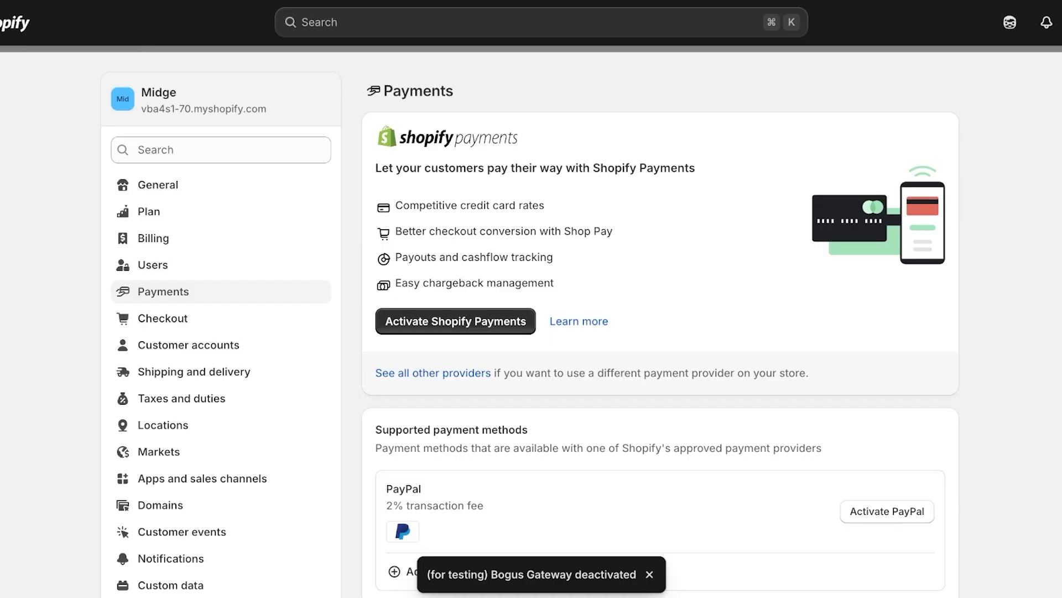
# Step: Activate Cash on Delivery (COD) as a manual payment method with the additional details "Pay via cash when the product is delivered to you."
pyautogui.scroll(-5, 660, 332)
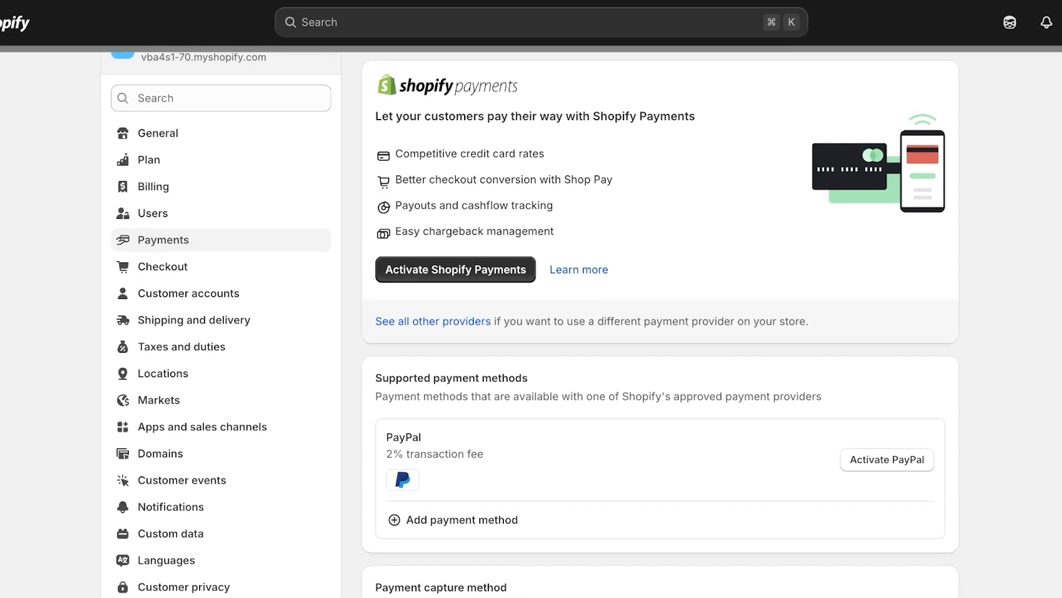
pyautogui.scroll(-5, 660, 360)
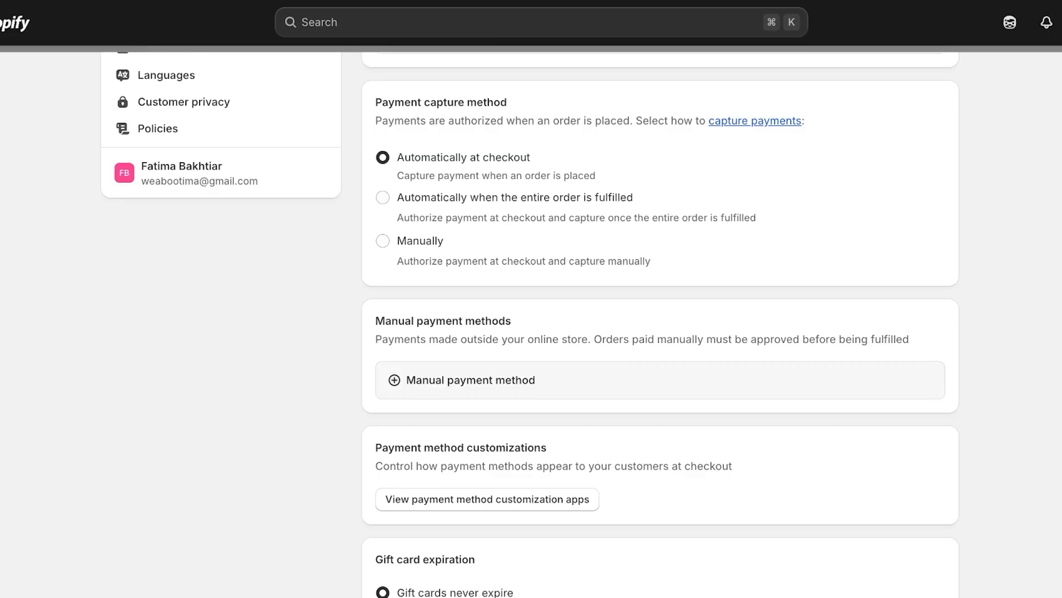
pyautogui.click(470, 379)
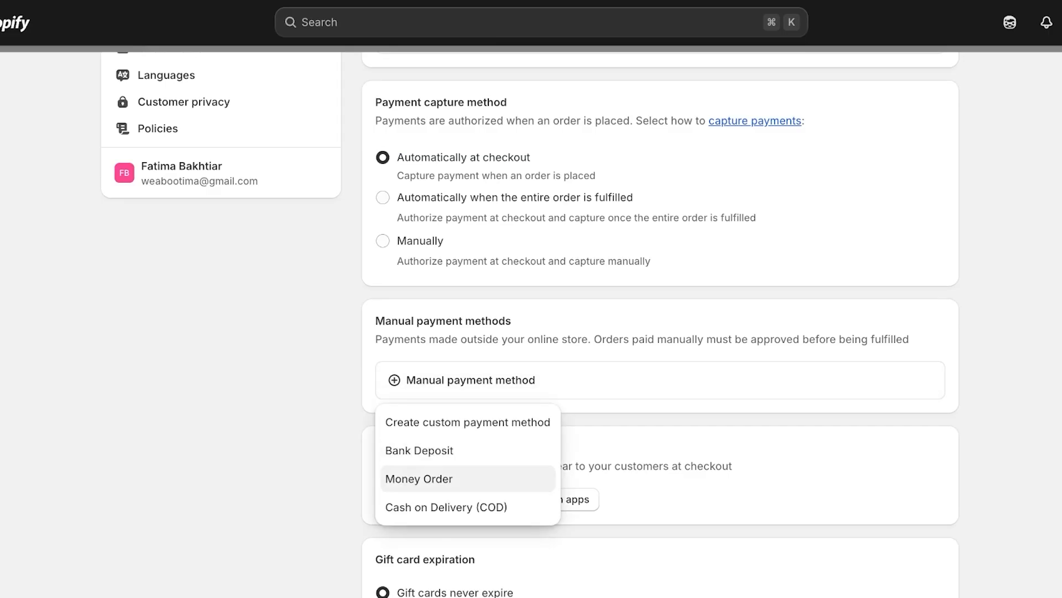
pyautogui.click(446, 507)
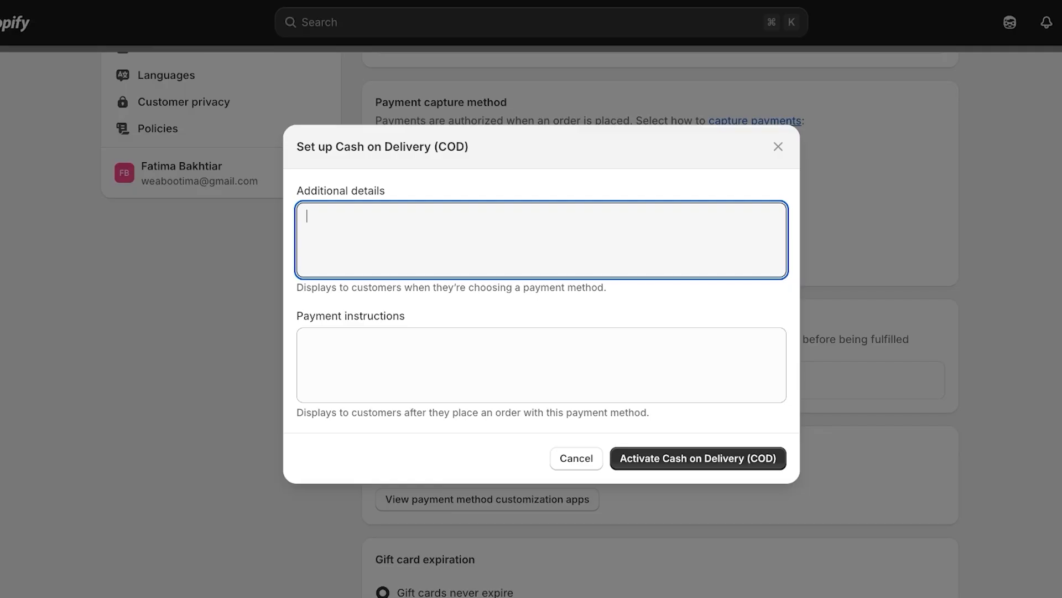
pyautogui.write('Pay via cash when the product')
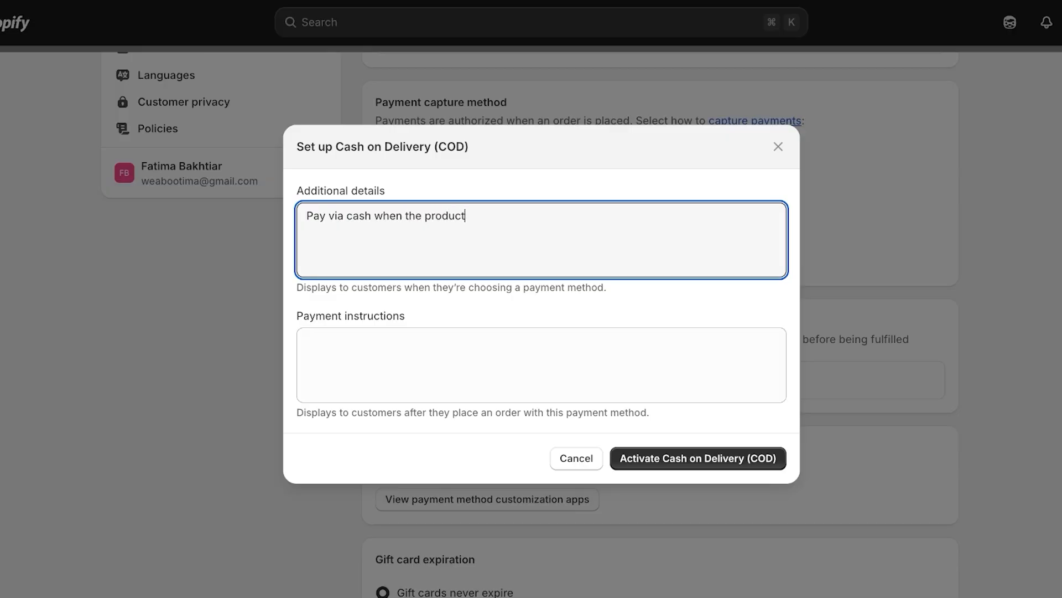
pyautogui.write(' is delivered to you.')
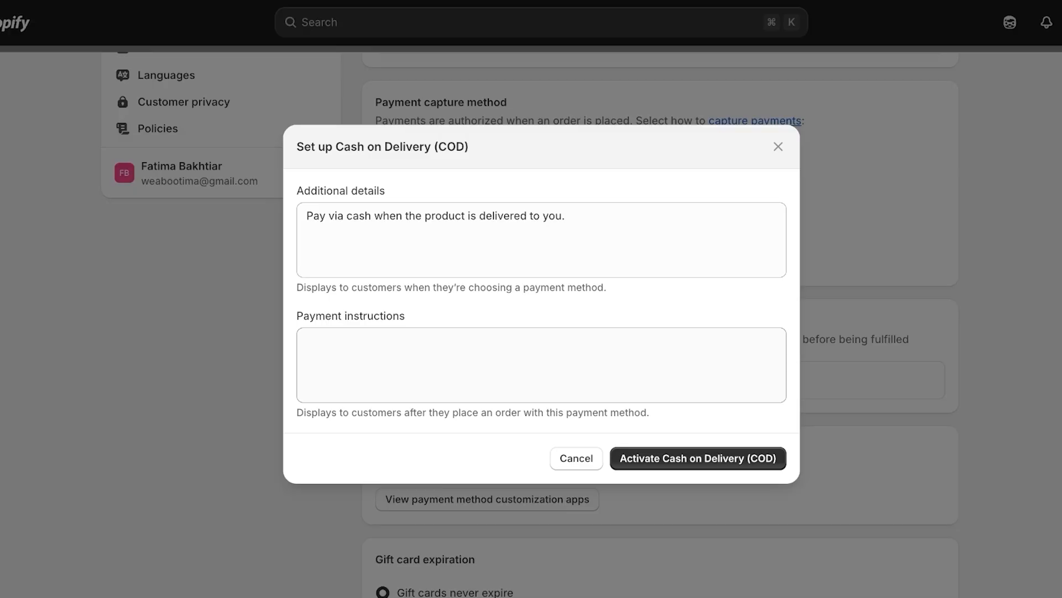
pyautogui.click(541, 365)
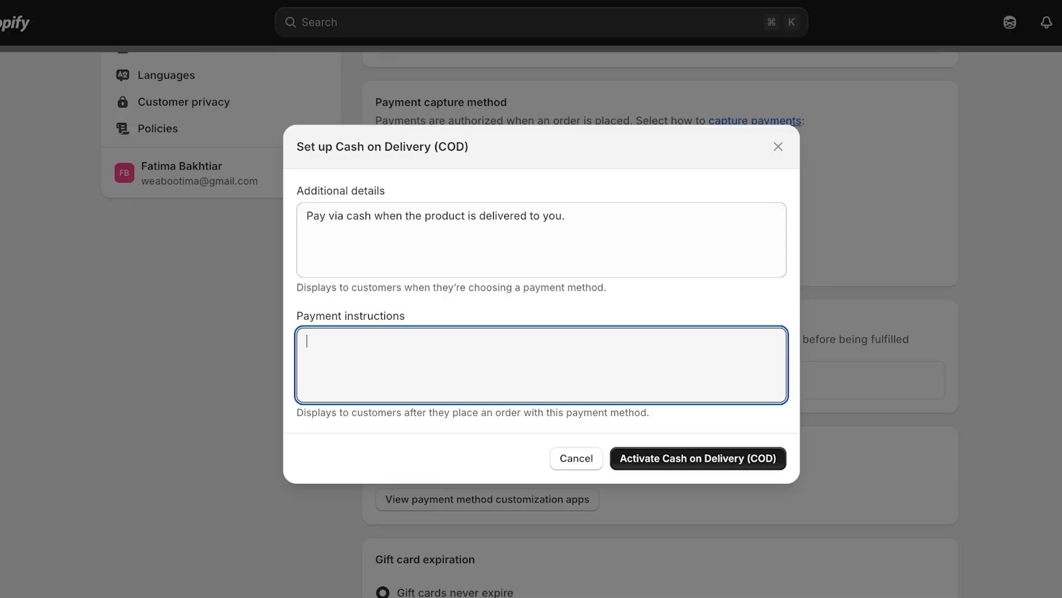
pyautogui.click(698, 458)
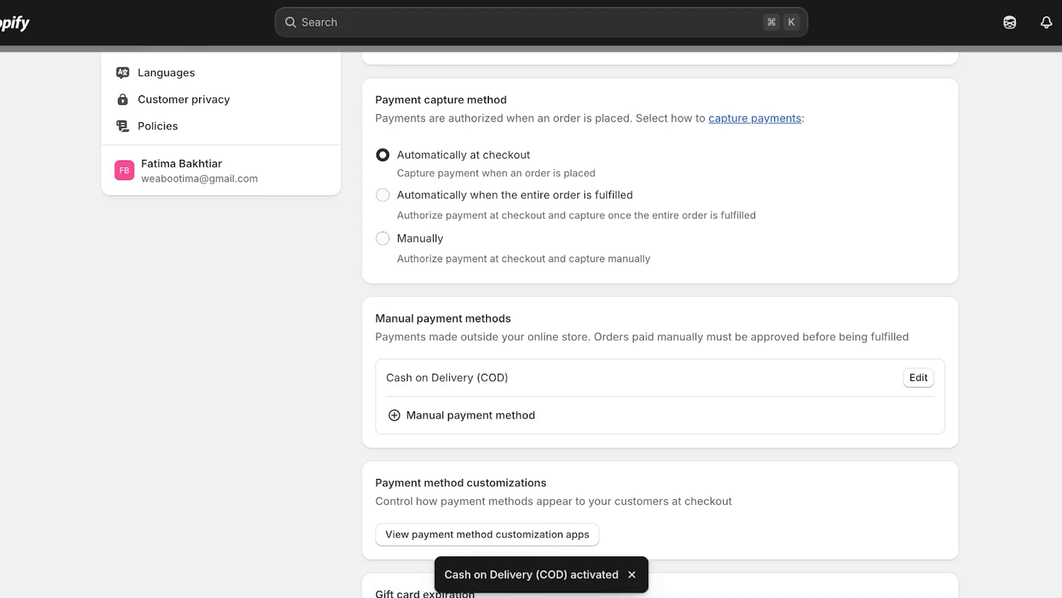
pyautogui.scroll(-5, 660, 332)
pyautogui.scroll(8, 661, 332)
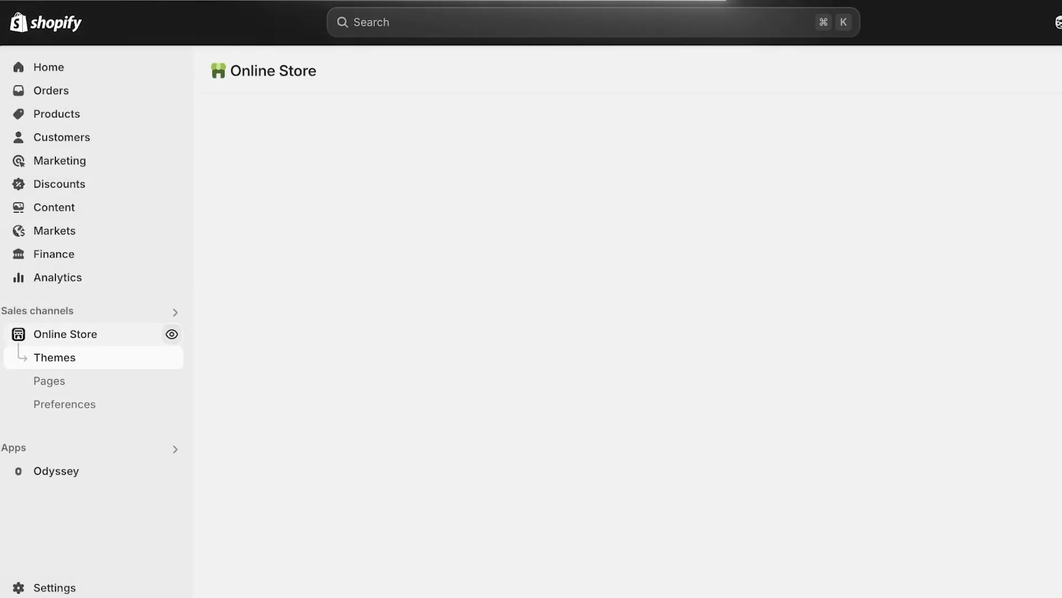
# Step: Preview the online store, buy the Yellow Ruffle Set directly from the catalog and check the payment section of the checkout page
pyautogui.click(118, 332)
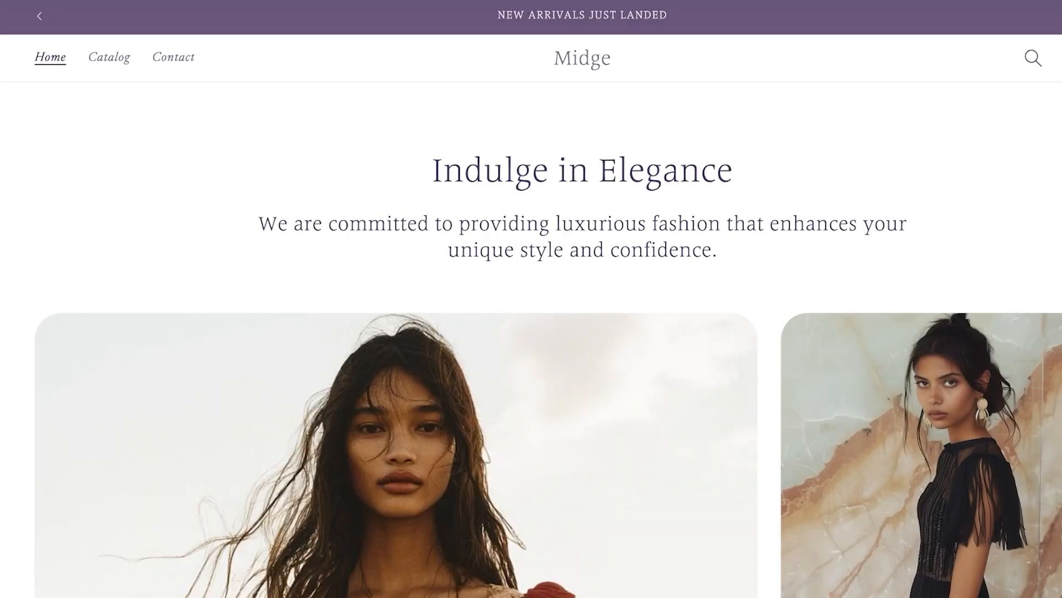
pyautogui.scroll(-15, 531, 302)
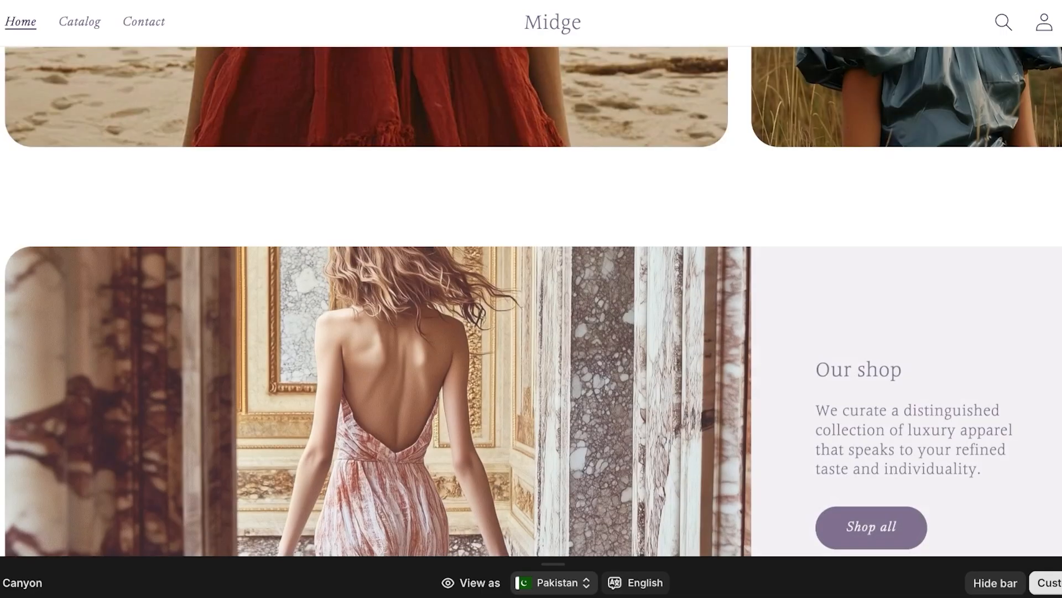
pyautogui.scroll(10, 531, 302)
pyautogui.scroll(5, 97, 60)
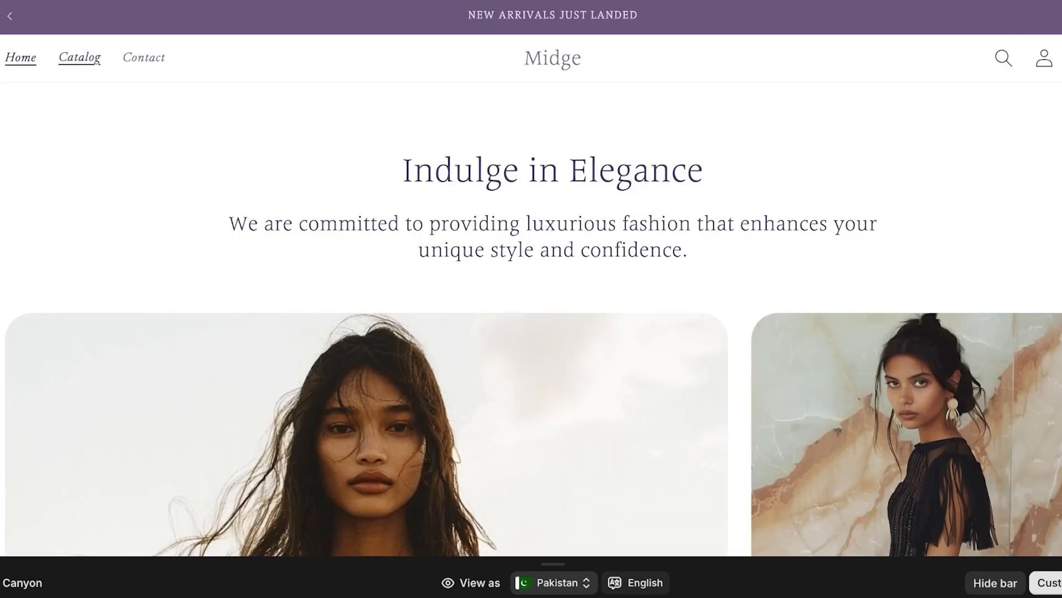
pyautogui.click(98, 59)
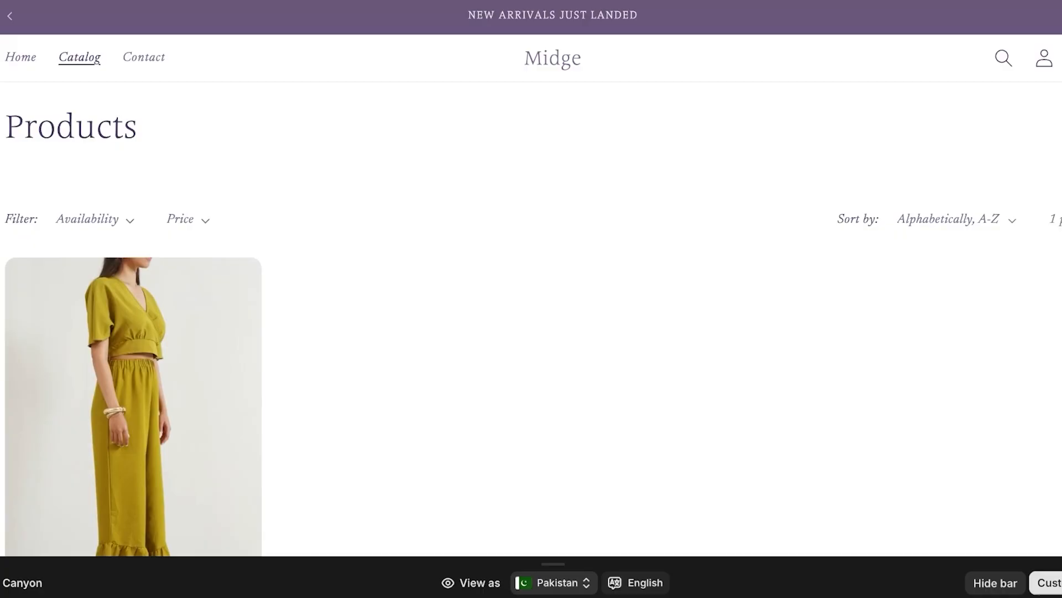
pyautogui.click(105, 398)
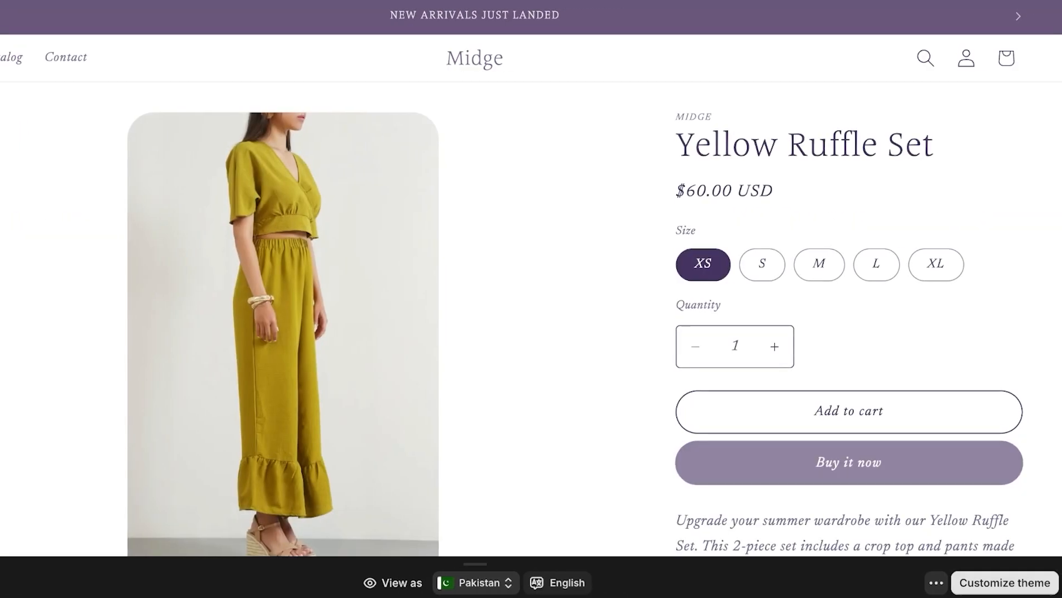
pyautogui.click(849, 463)
pyautogui.scroll(-7, 312, 332)
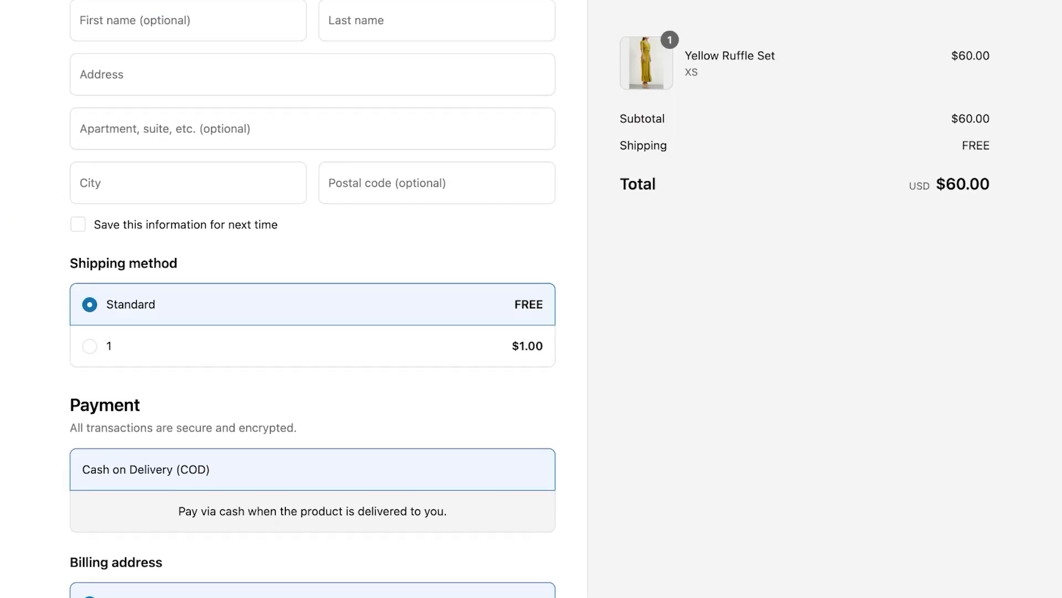
pyautogui.scroll(-1, 313, 299)
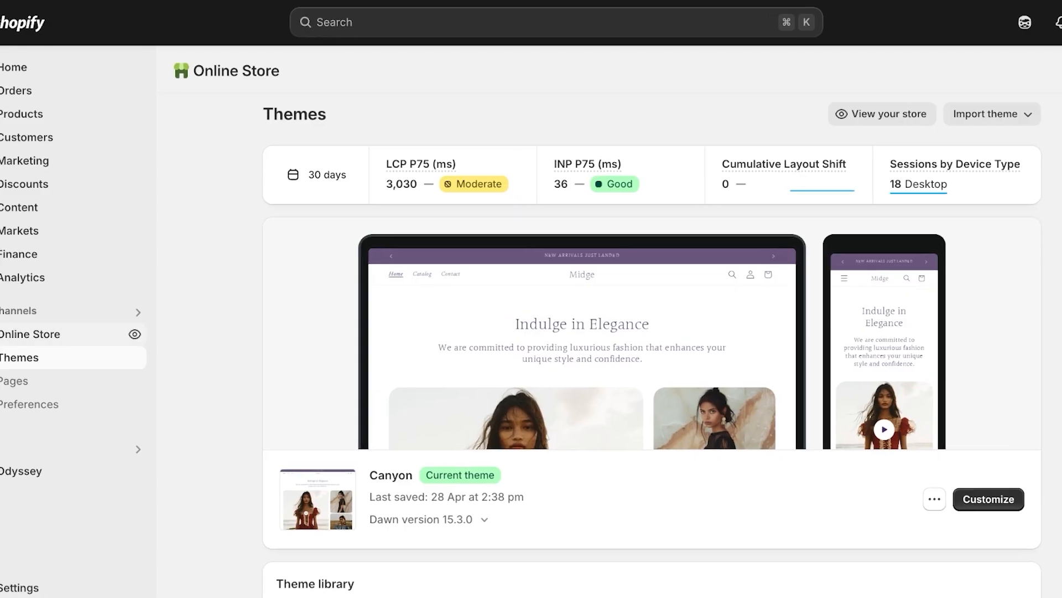
# Step: Open the payment settings and browse the full list of third-party payment providers
pyautogui.click(55, 588)
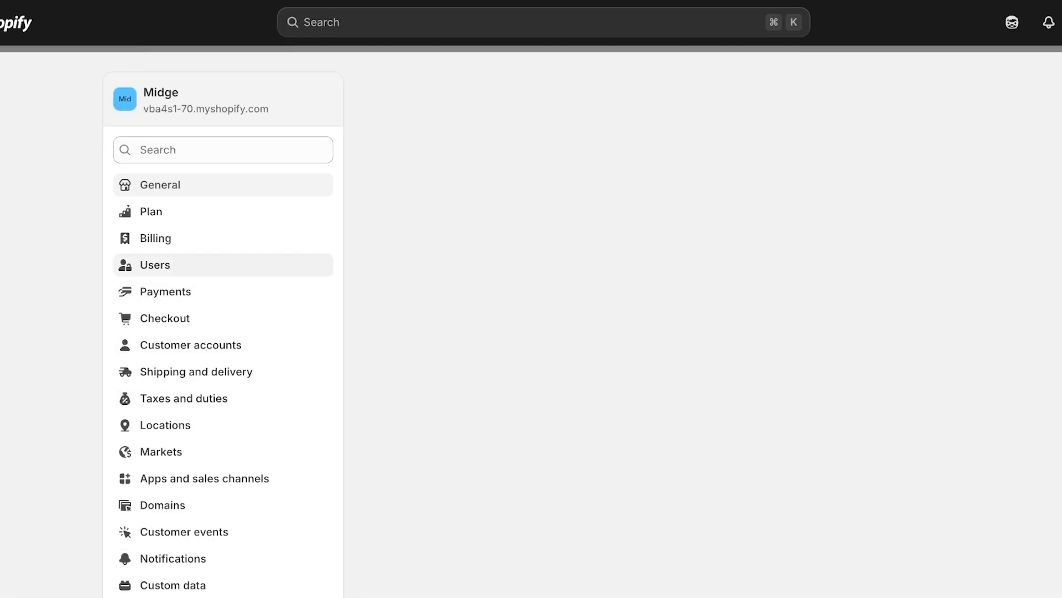
pyautogui.click(165, 291)
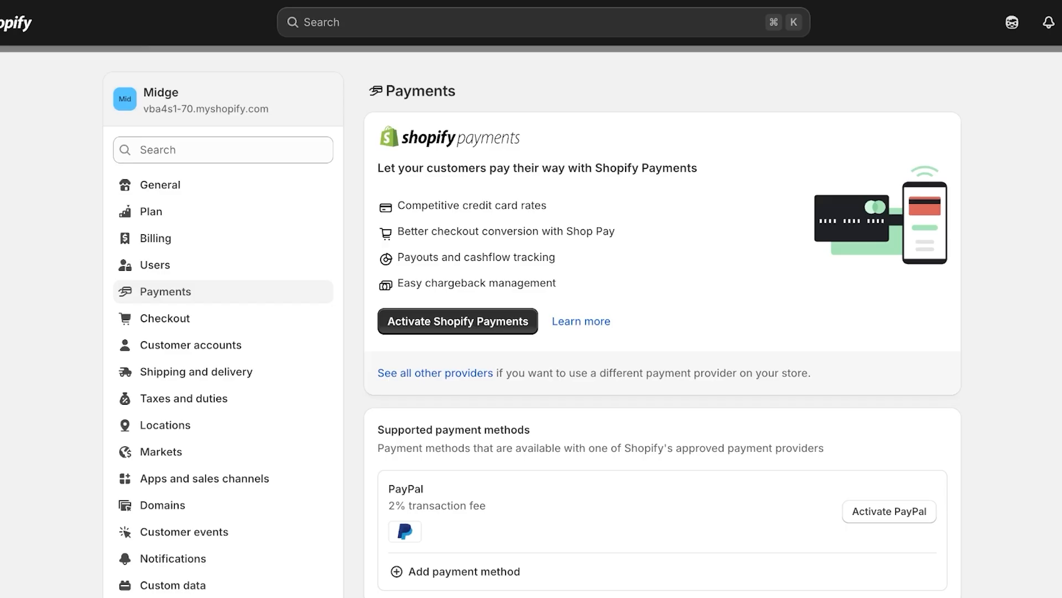
pyautogui.scroll(-1, 436, 381)
pyautogui.click(436, 372)
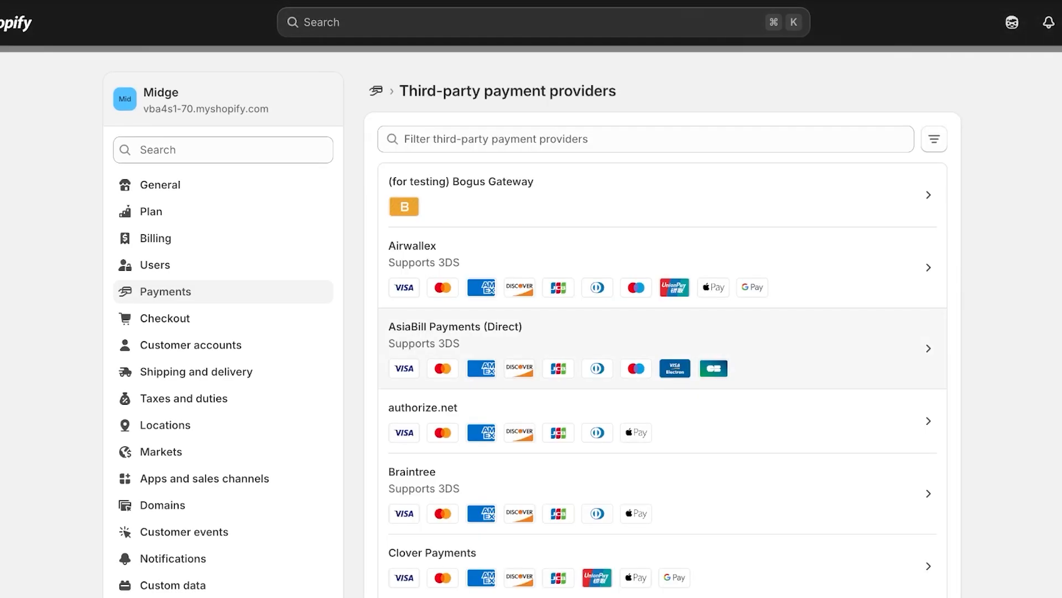
pyautogui.scroll(-10, 663, 332)
pyautogui.scroll(-4, 482, 443)
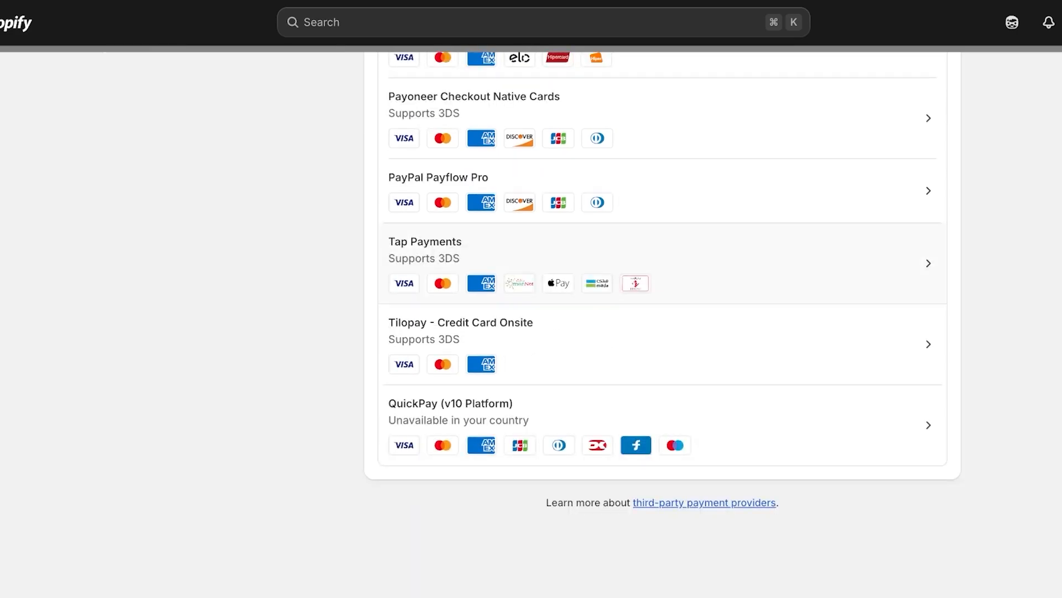
pyautogui.scroll(15, 481, 487)
# Step: Install the AsiaBill Payments (Direct) app up to its authorization form and return to the list of third-party payment providers
pyautogui.click(482, 368)
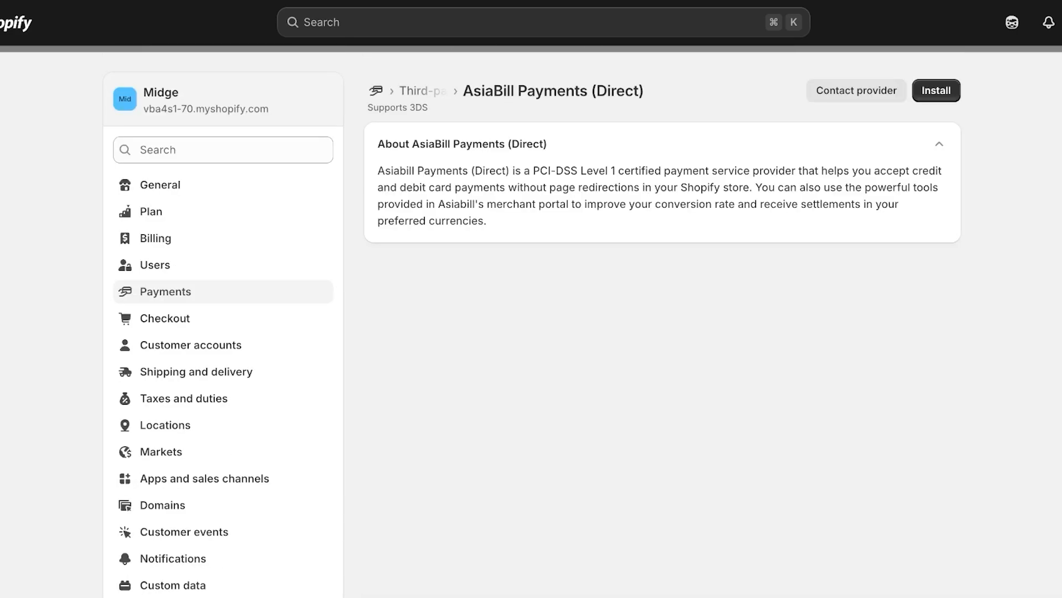
pyautogui.click(937, 91)
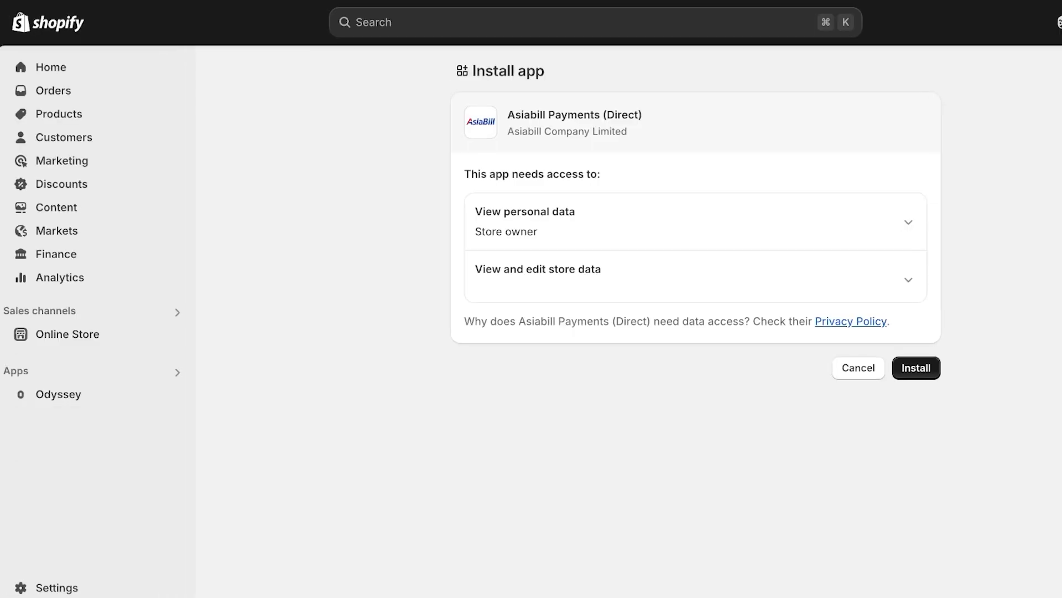
pyautogui.click(917, 368)
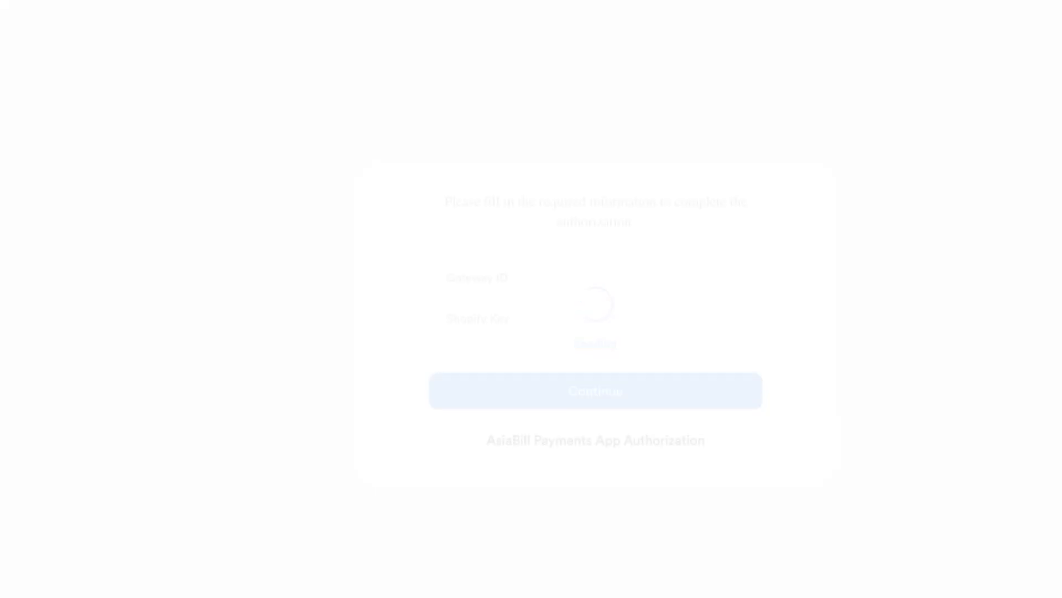
pyautogui.click(422, 278)
pyautogui.click(421, 319)
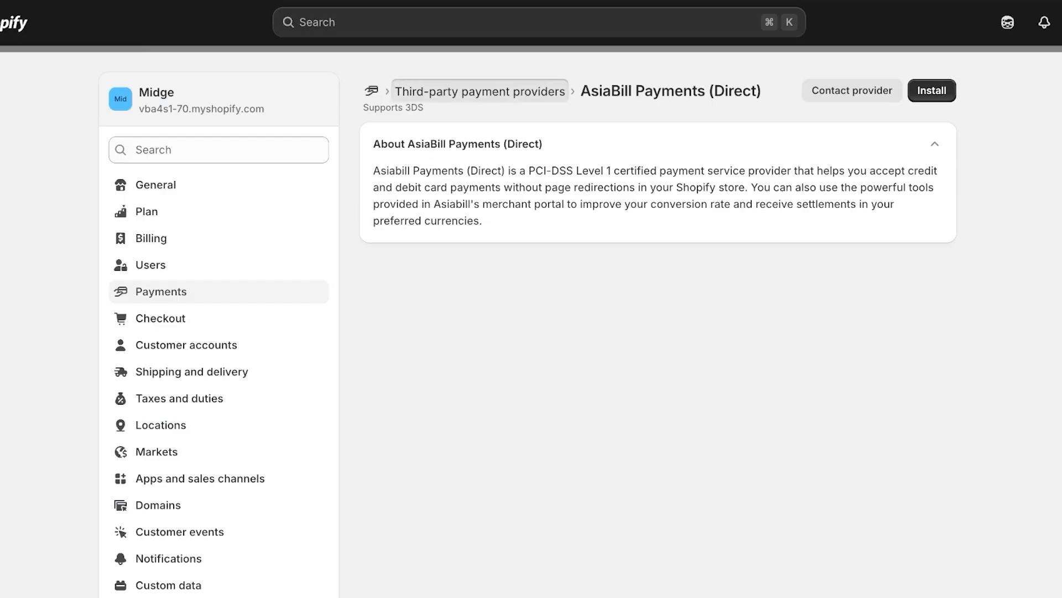
pyautogui.click(479, 91)
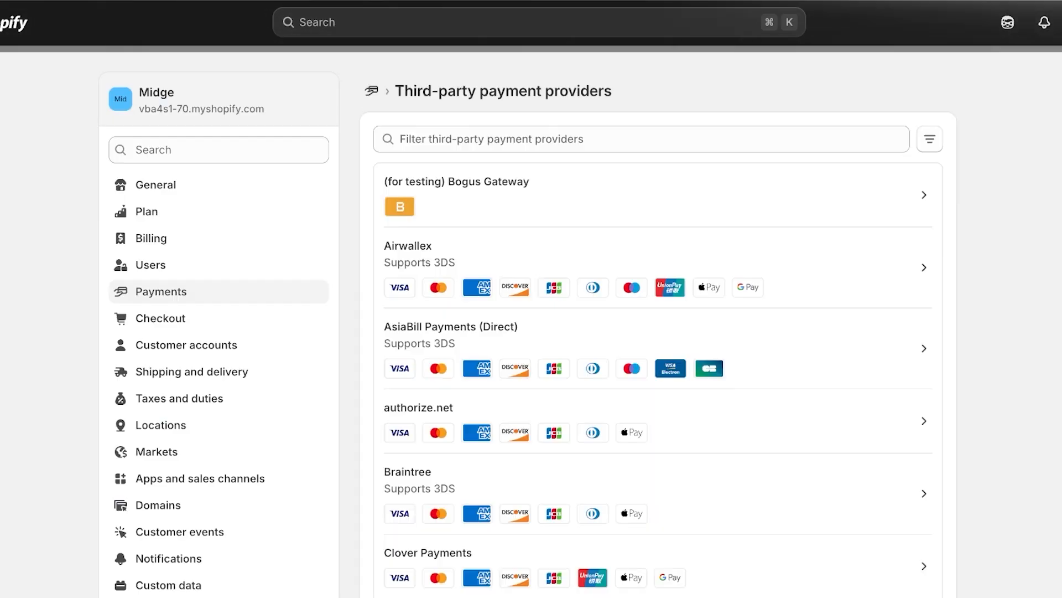
pyautogui.scroll(-5, 659, 332)
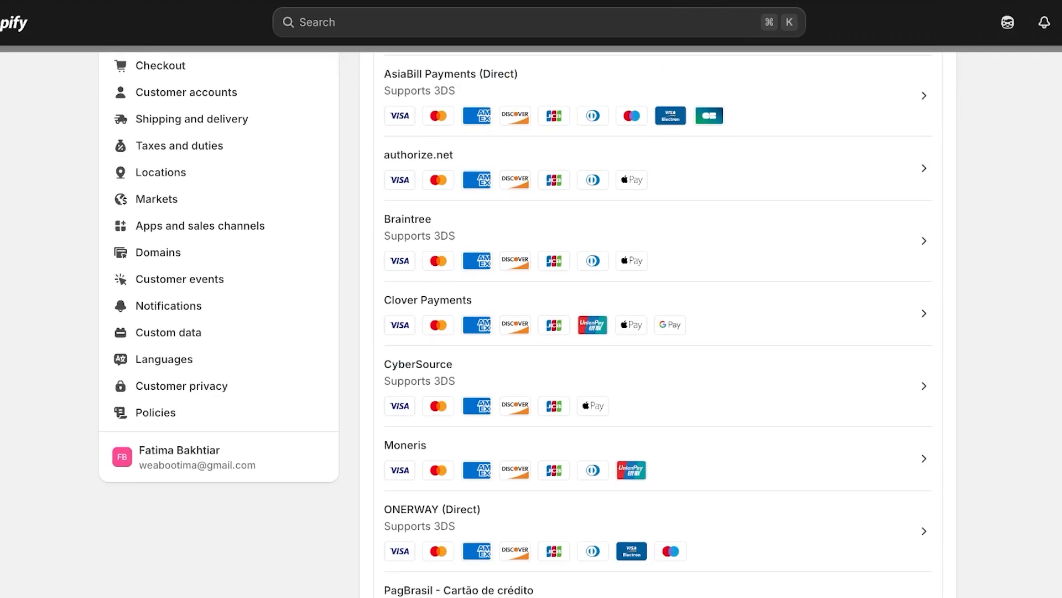